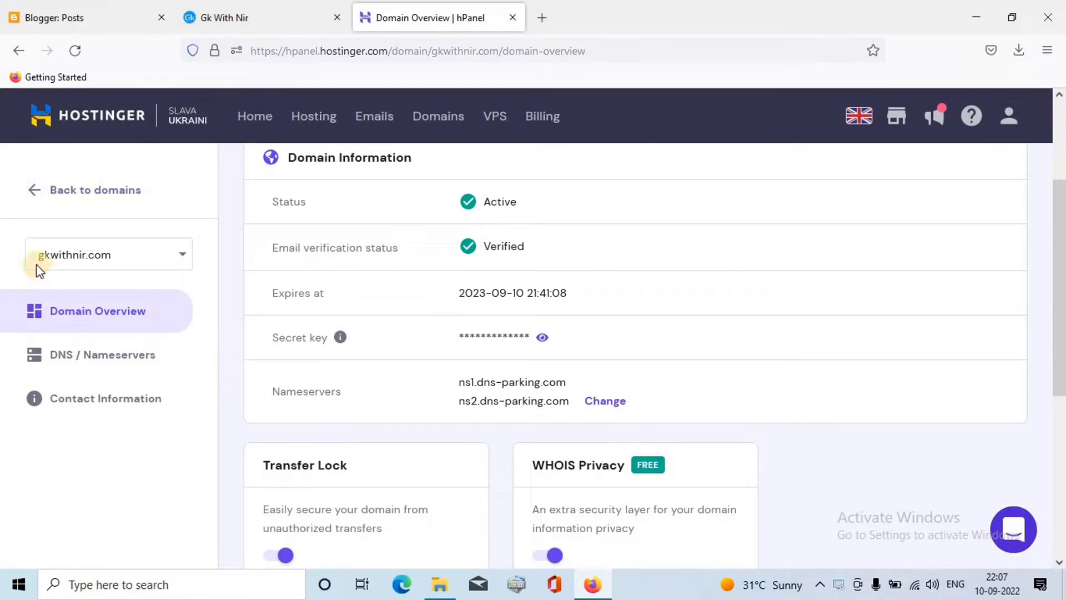
# Load gkwithnir.com in a new browser tab to check what the domain serves, and close that tab.
pyautogui.click(538, 15)
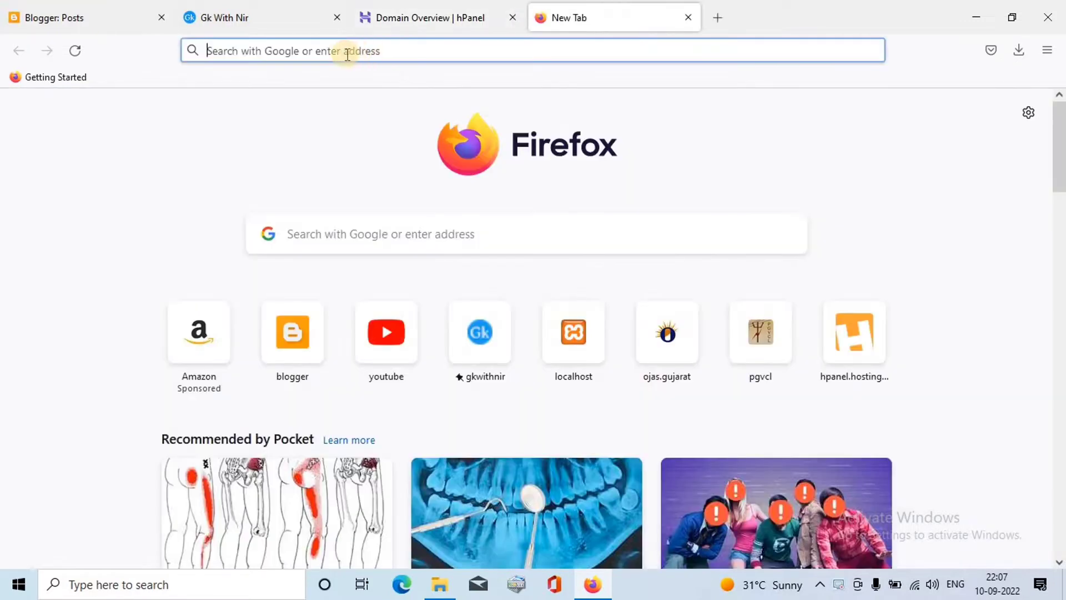
pyautogui.click(346, 54)
pyautogui.write('gk')
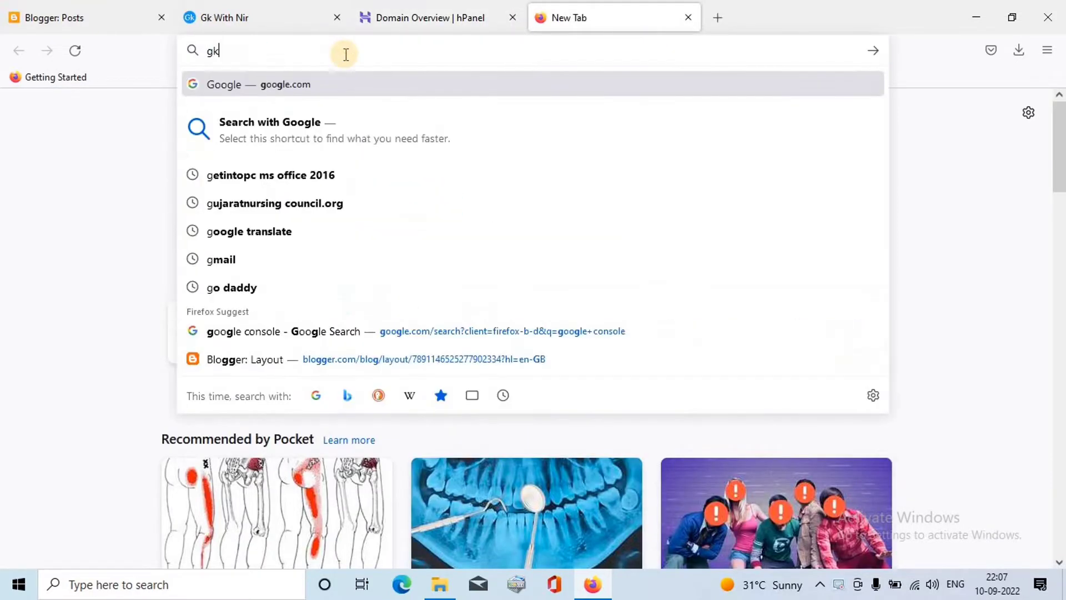
pyautogui.write('withni')
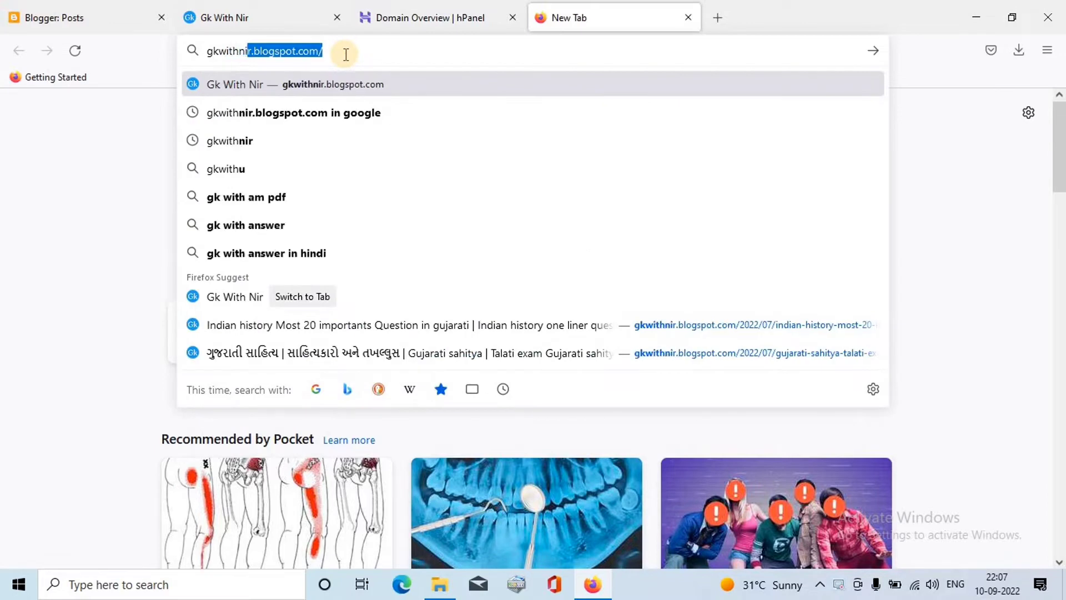
pyautogui.write('r.com')
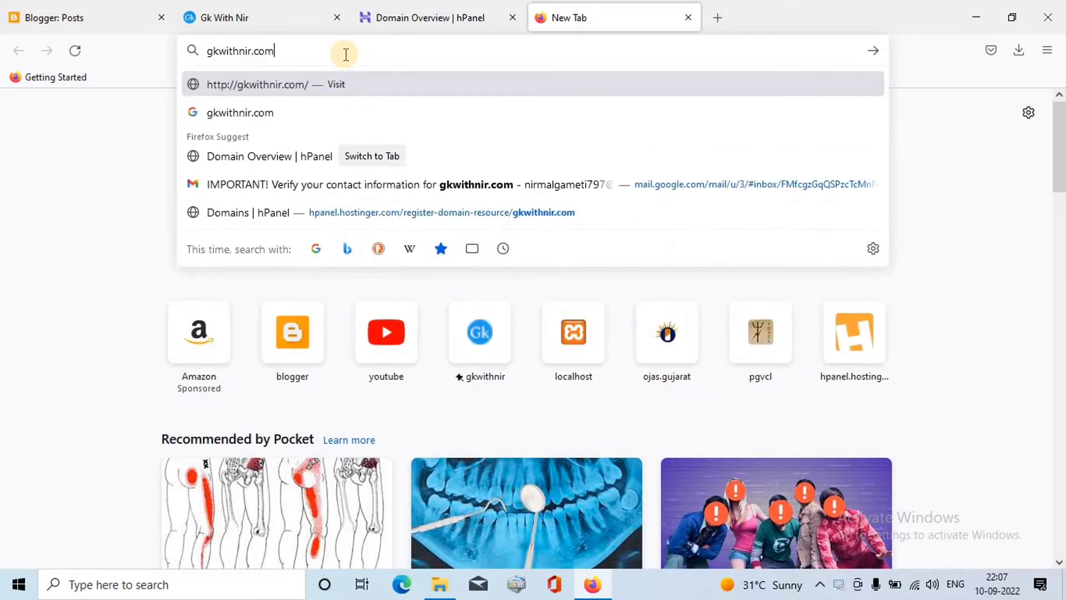
pyautogui.press('Return')
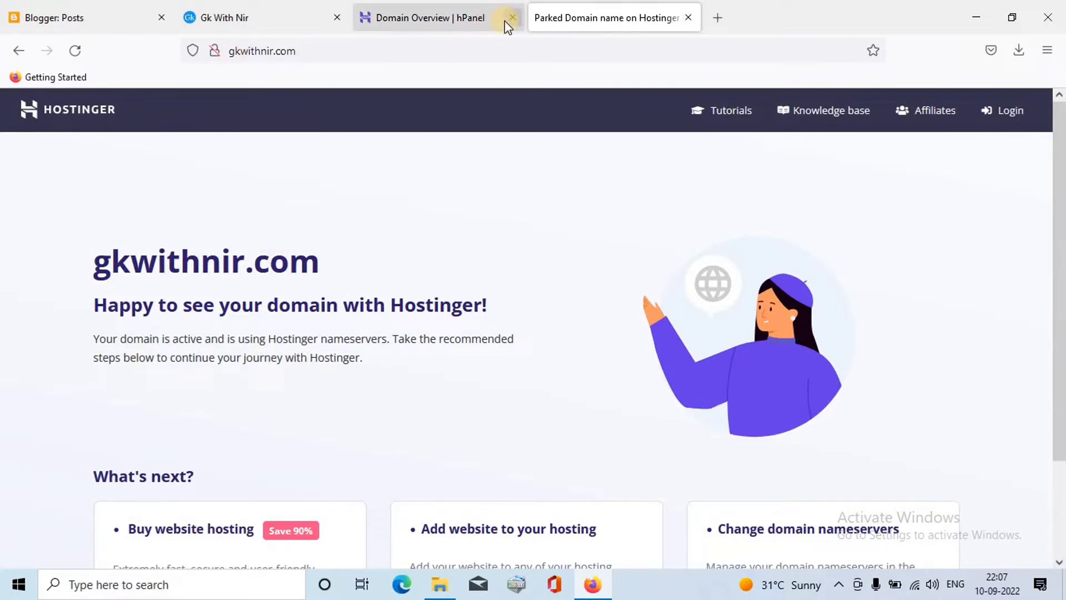
pyautogui.click(690, 16)
# Switch to Blogger and open the custom domain setting in the Publishing section of the blog's settings.
pyautogui.click(101, 14)
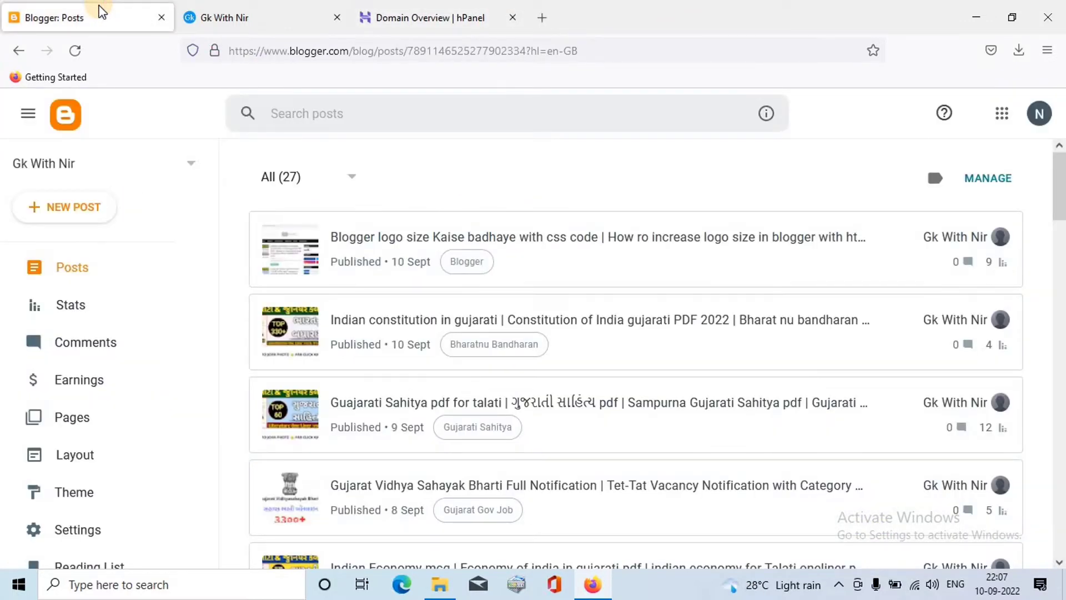
pyautogui.click(86, 534)
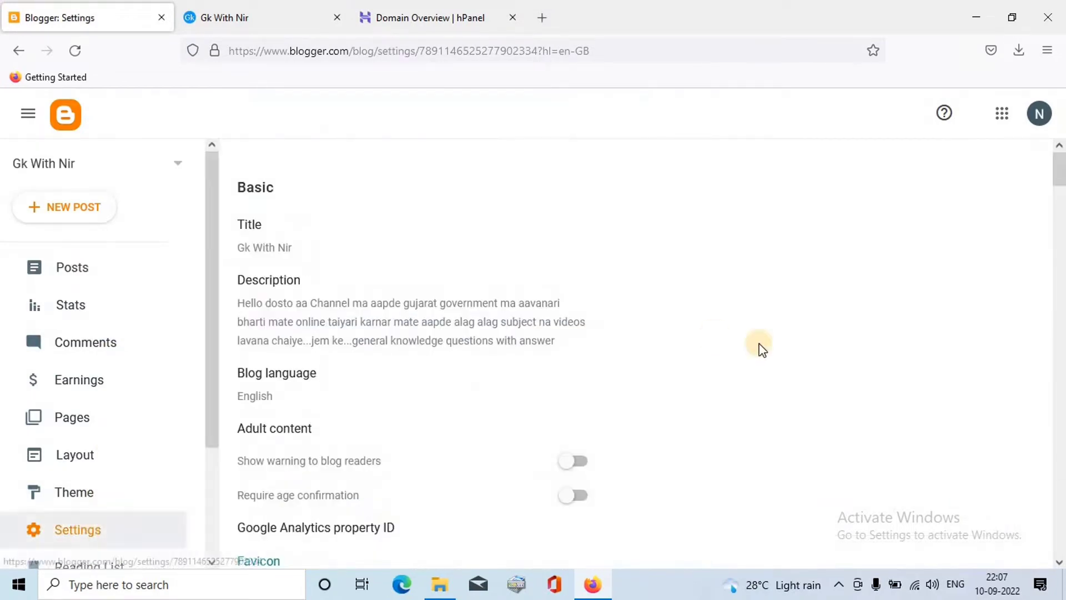
pyautogui.moveTo(1061, 161); pyautogui.dragTo(1061, 201)
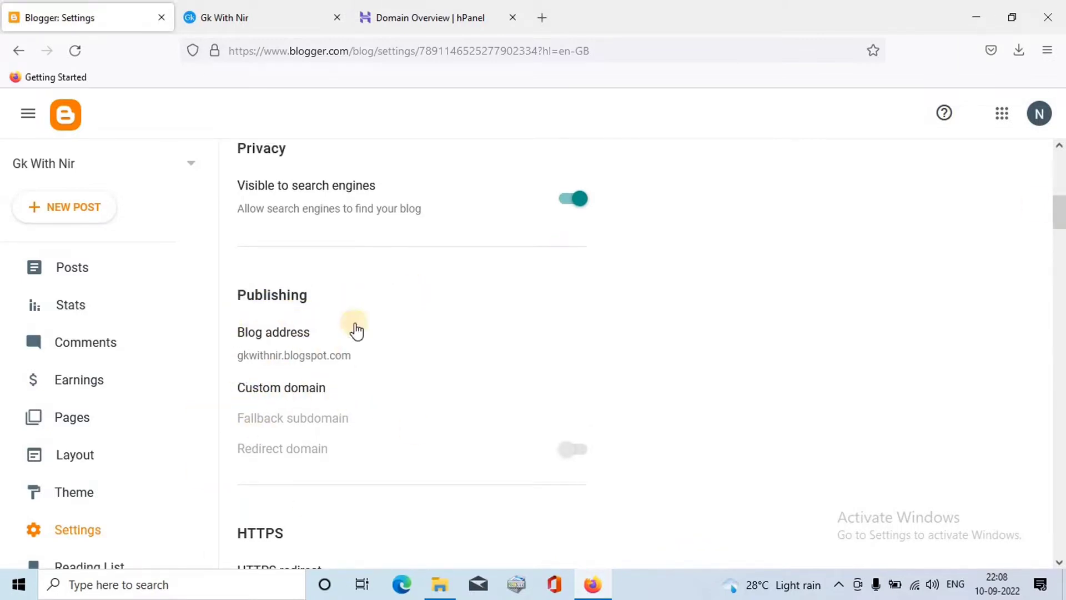
pyautogui.click(294, 395)
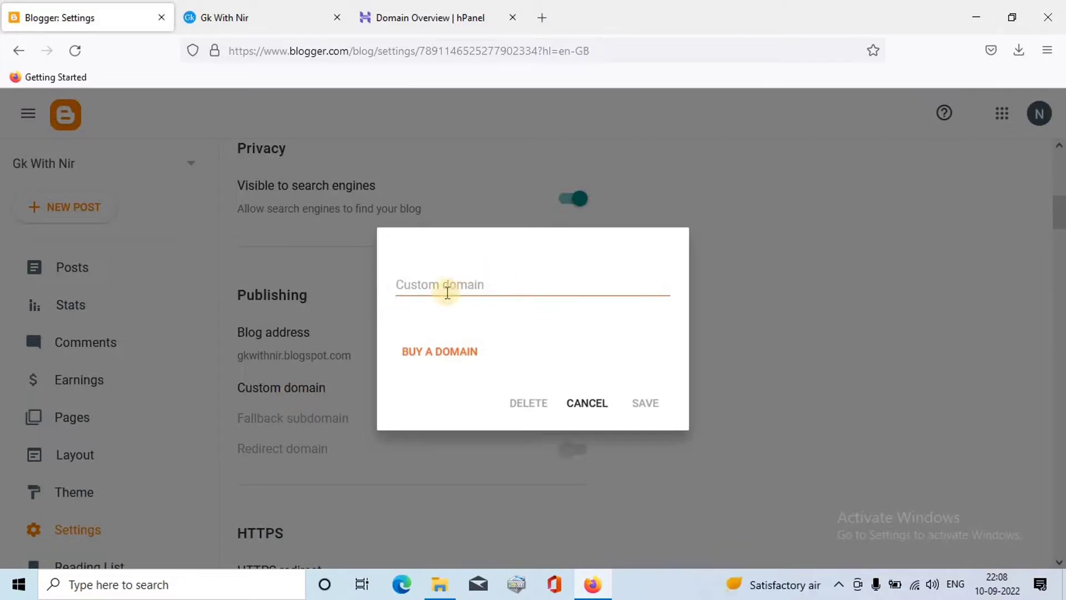
pyautogui.click(446, 292)
pyautogui.write('www.')
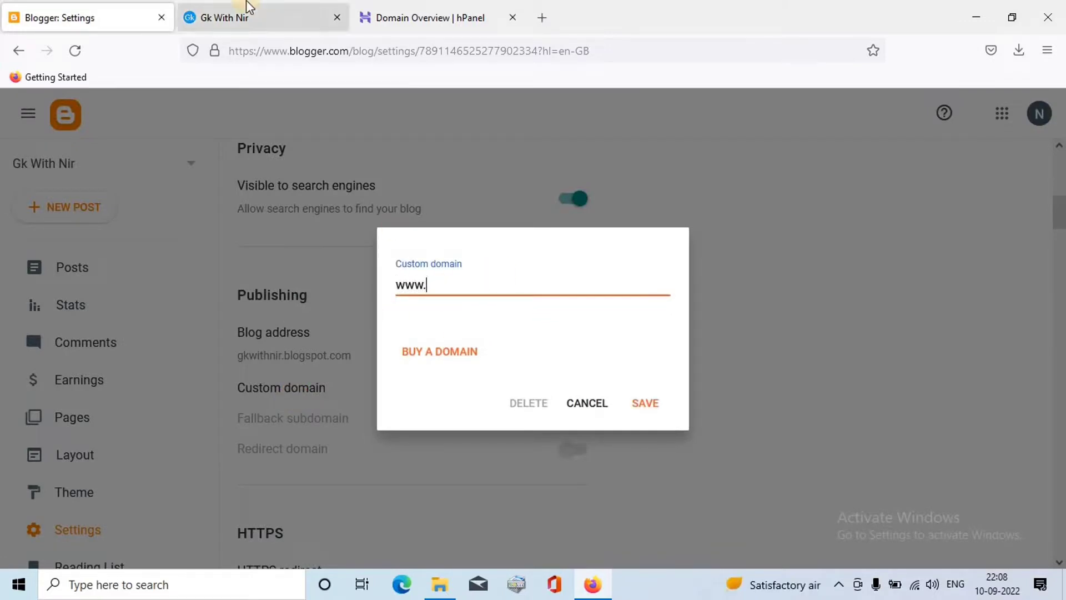
pyautogui.click(391, 12)
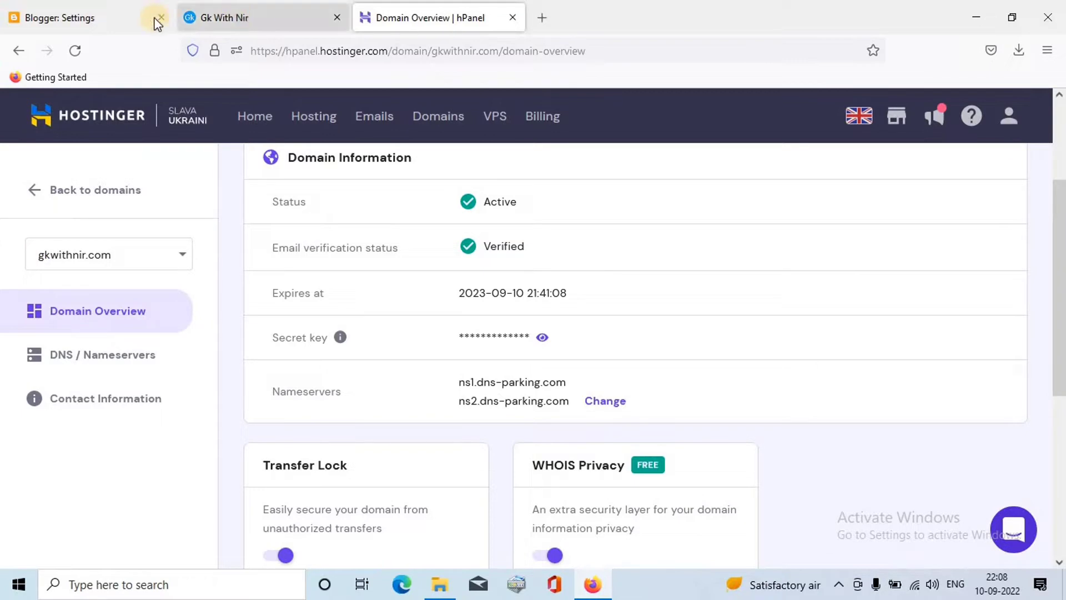
pyautogui.click(112, 19)
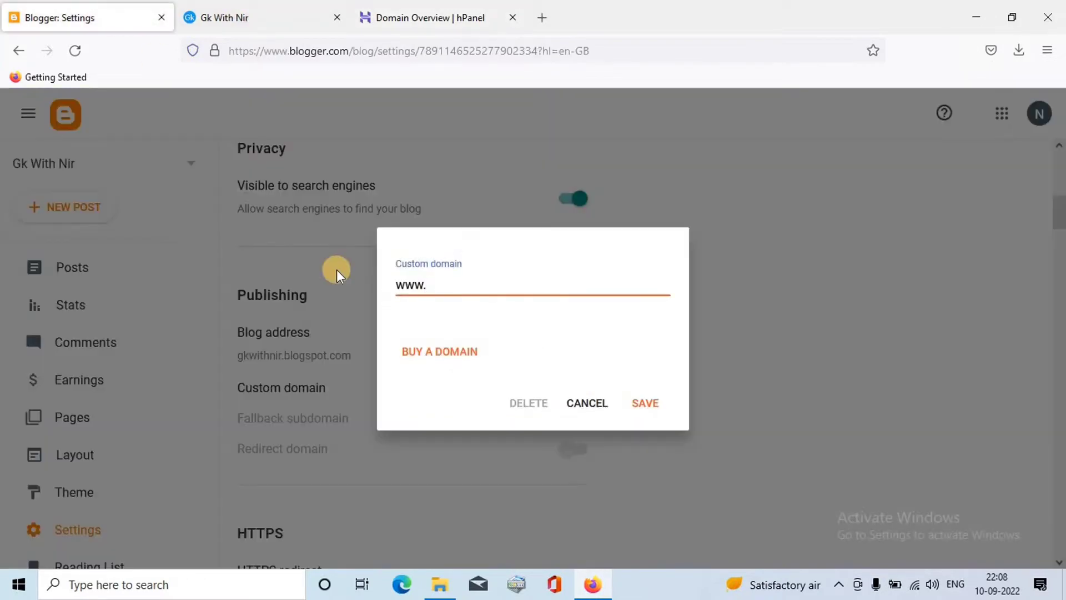
pyautogui.write('gkwithnir.com')
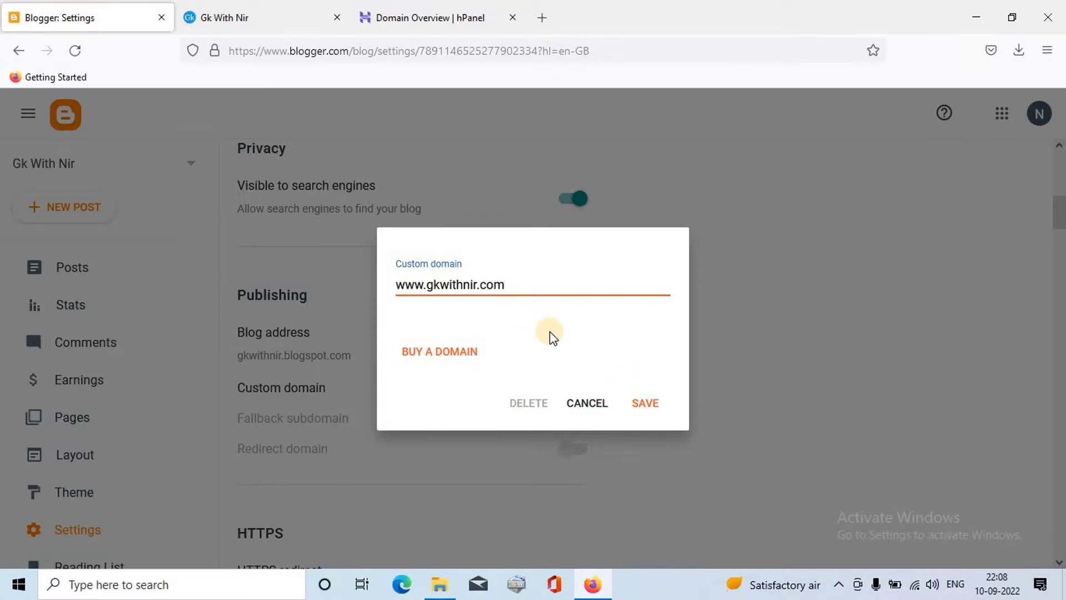
pyautogui.click(644, 407)
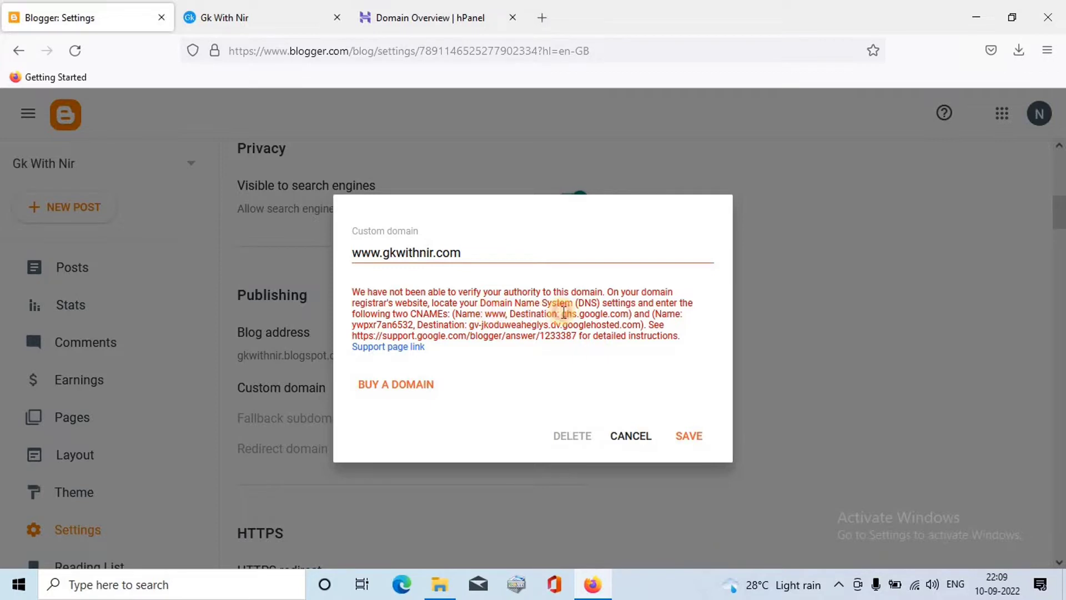
# Select the destination ghs.google.com in Blogger's CNAME instructions and open the DNS / Nameservers page of gkwithnir.com in Hostinger hPanel.
pyautogui.moveTo(561, 314); pyautogui.dragTo(631, 313)
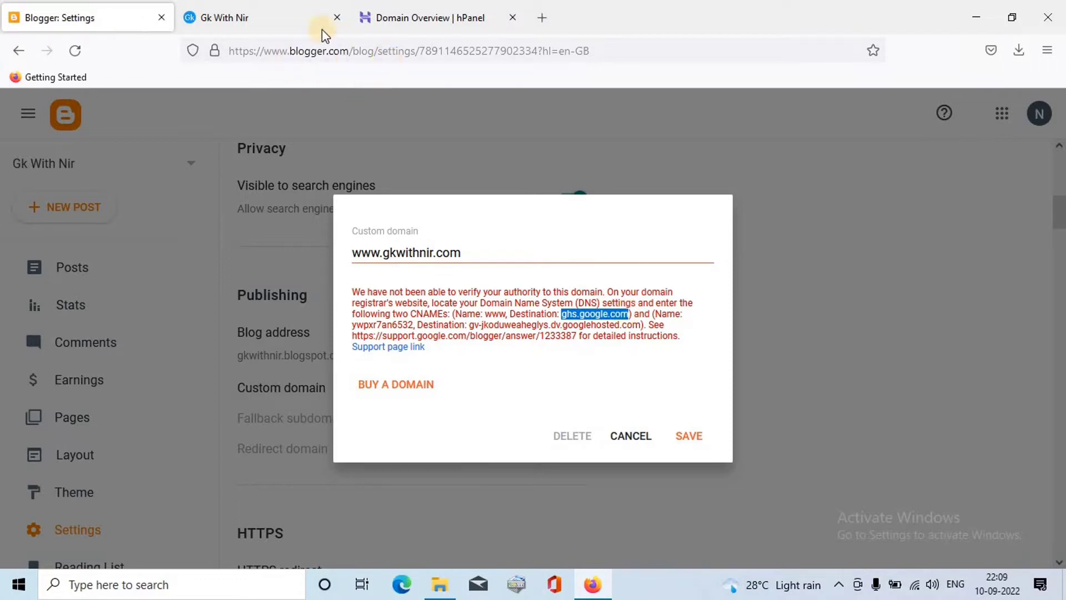
pyautogui.click(454, 12)
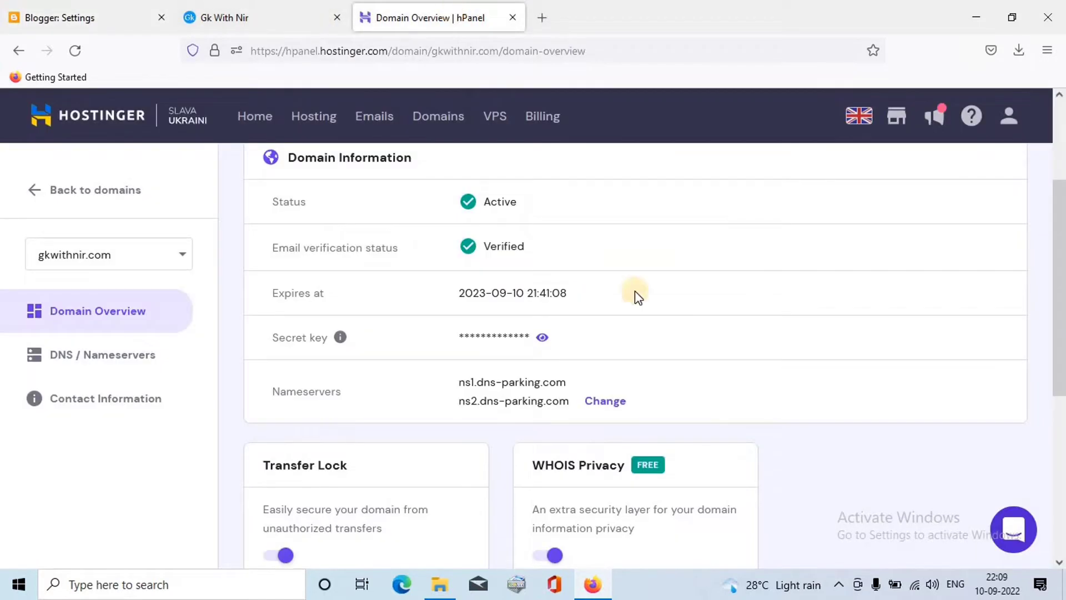
pyautogui.click(118, 359)
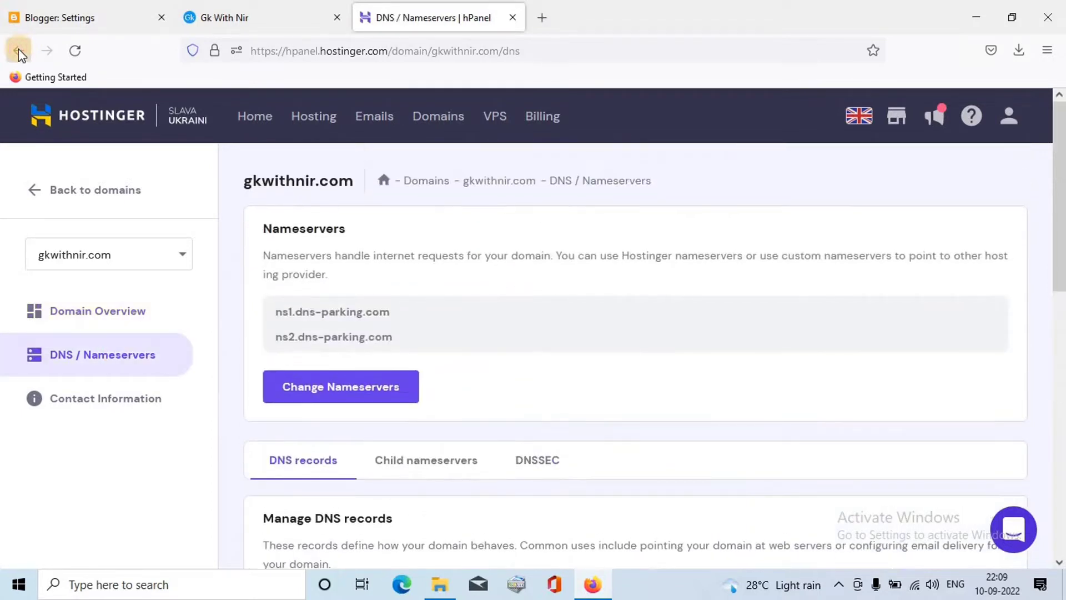
pyautogui.click(19, 51)
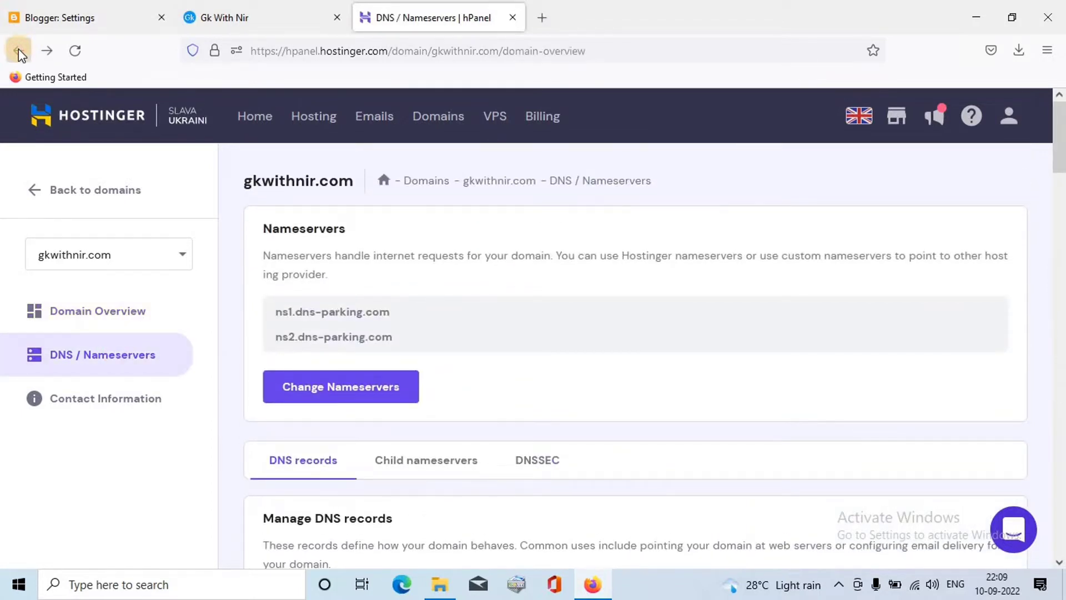
pyautogui.click(18, 51)
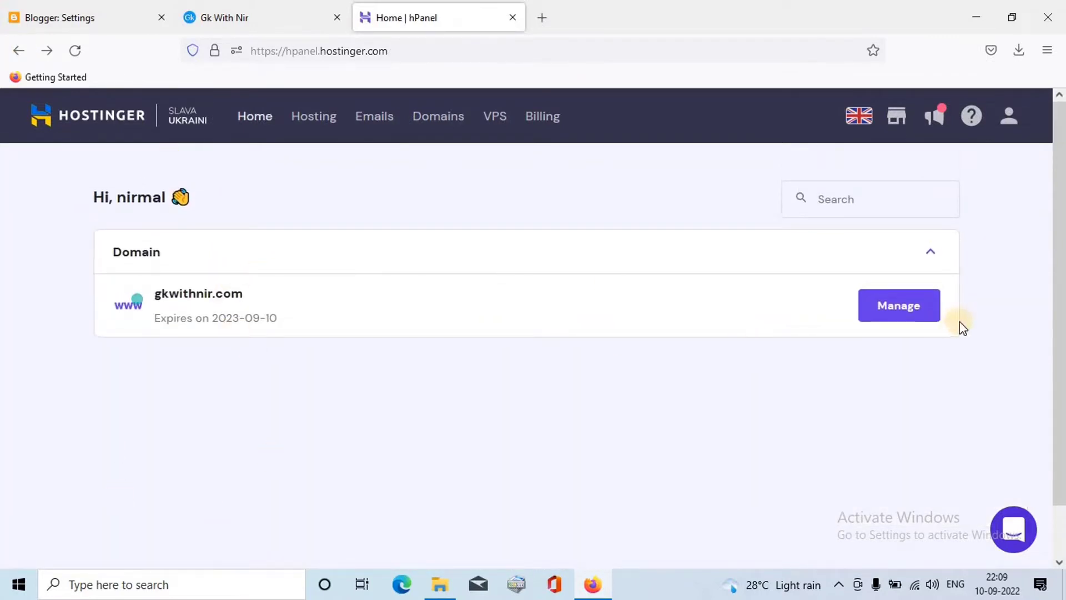
pyautogui.click(907, 320)
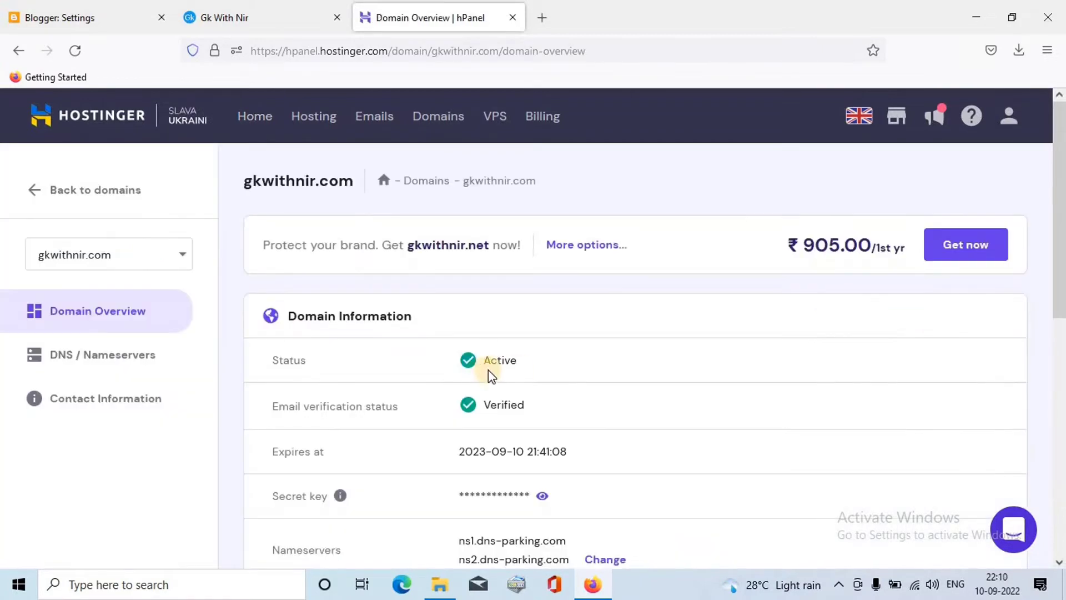
pyautogui.click(98, 355)
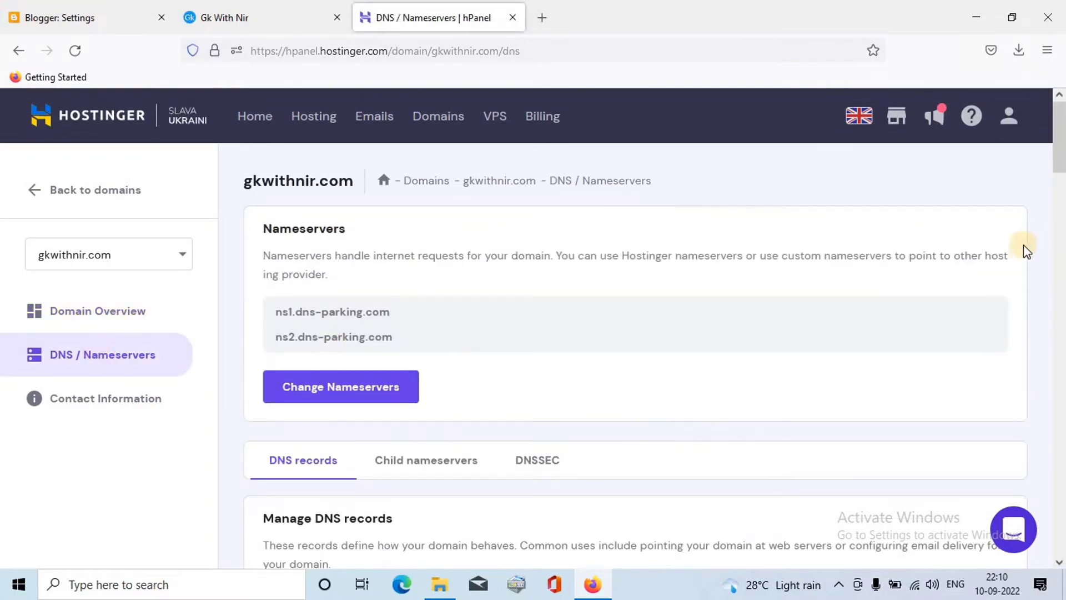
# Delete all existing DNS records of gkwithnir.com, starting with the hostingermail CNAME entries.
pyautogui.moveTo(1060, 150); pyautogui.dragTo(1061, 215)
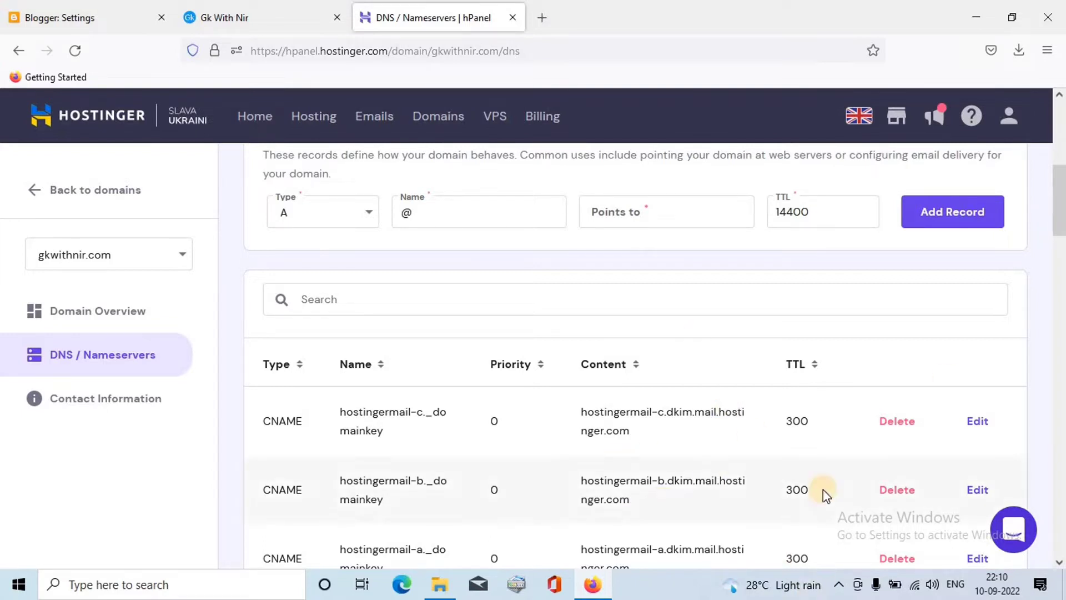
pyautogui.click(894, 422)
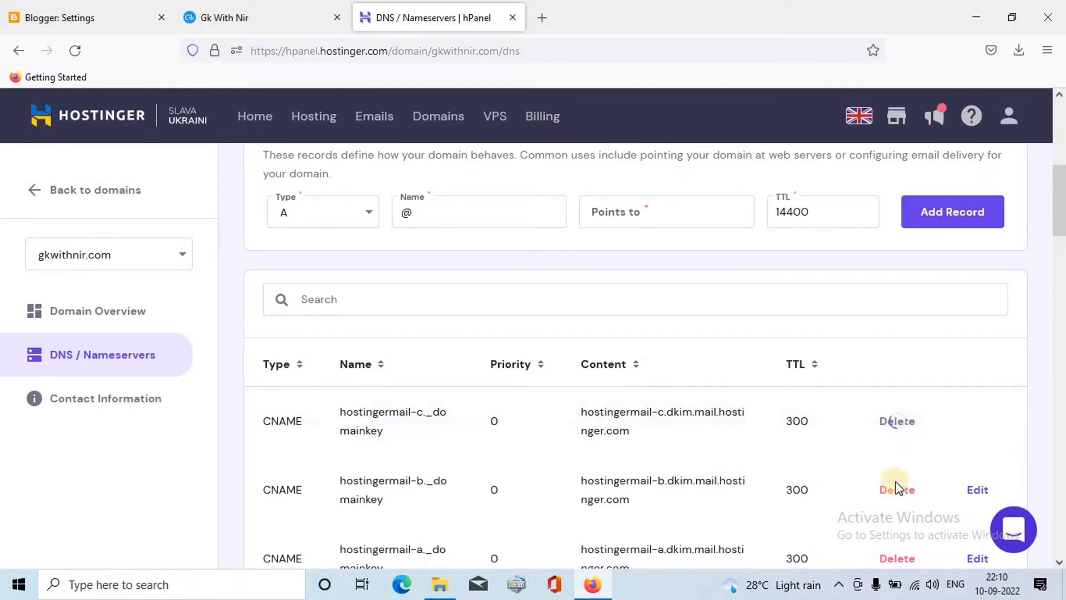
pyautogui.click(895, 553)
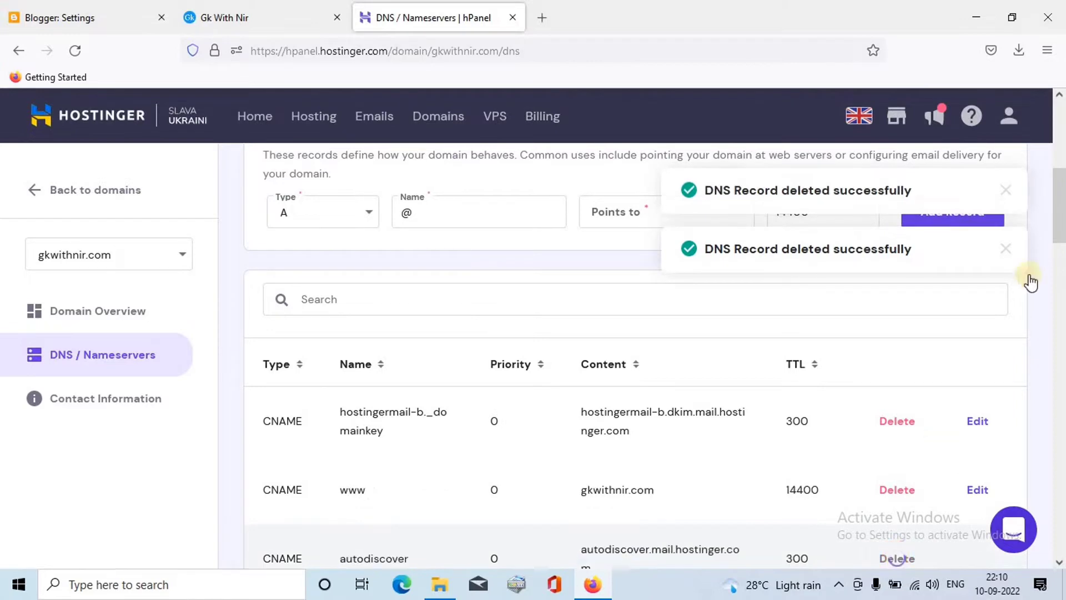
pyautogui.moveTo(1059, 210); pyautogui.dragTo(1061, 271)
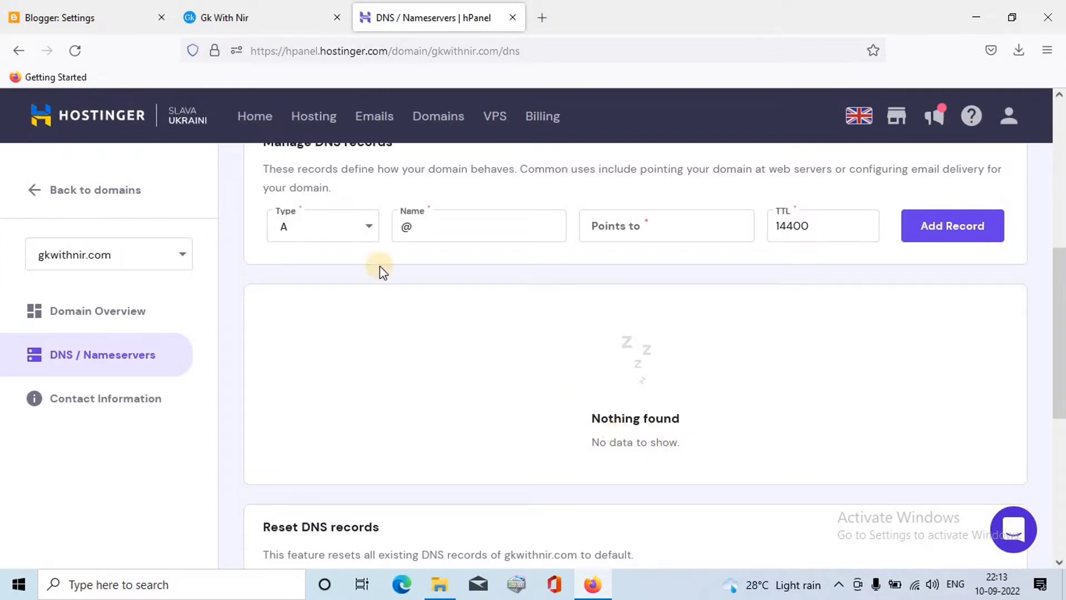
# Switch back to Blogger and copy the first CNAME destination, ghs.google.com, from the custom domain dialog.
pyautogui.click(76, 26)
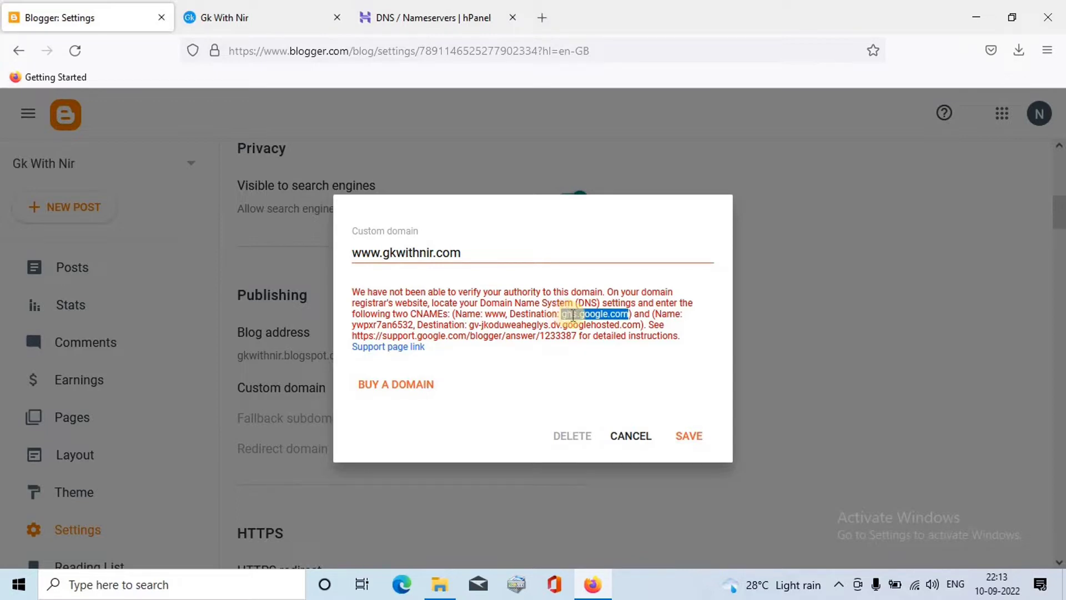
pyautogui.rightClick(598, 313)
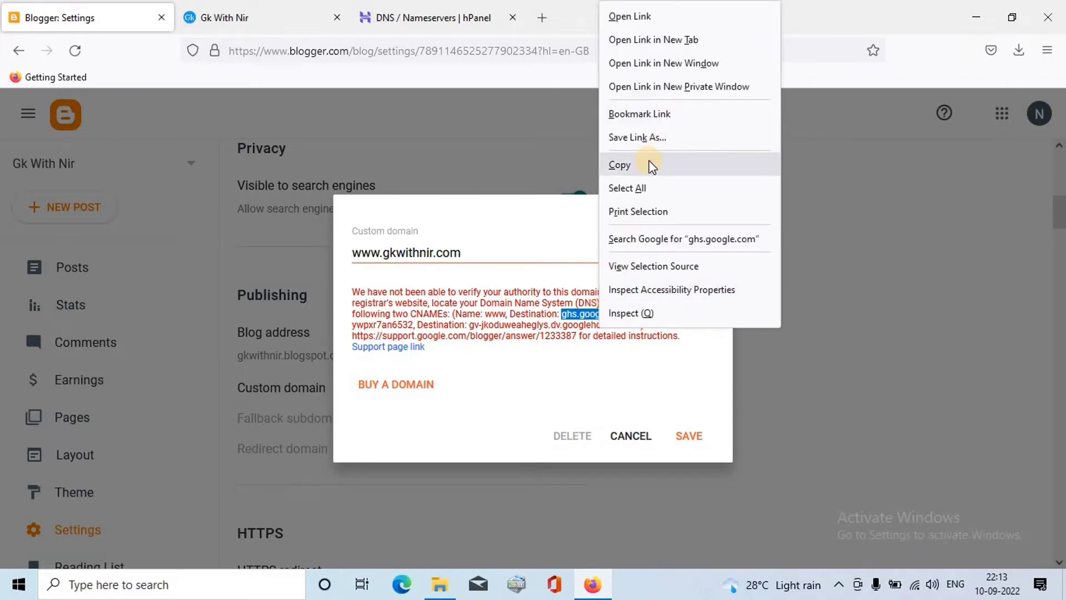
pyautogui.click(619, 165)
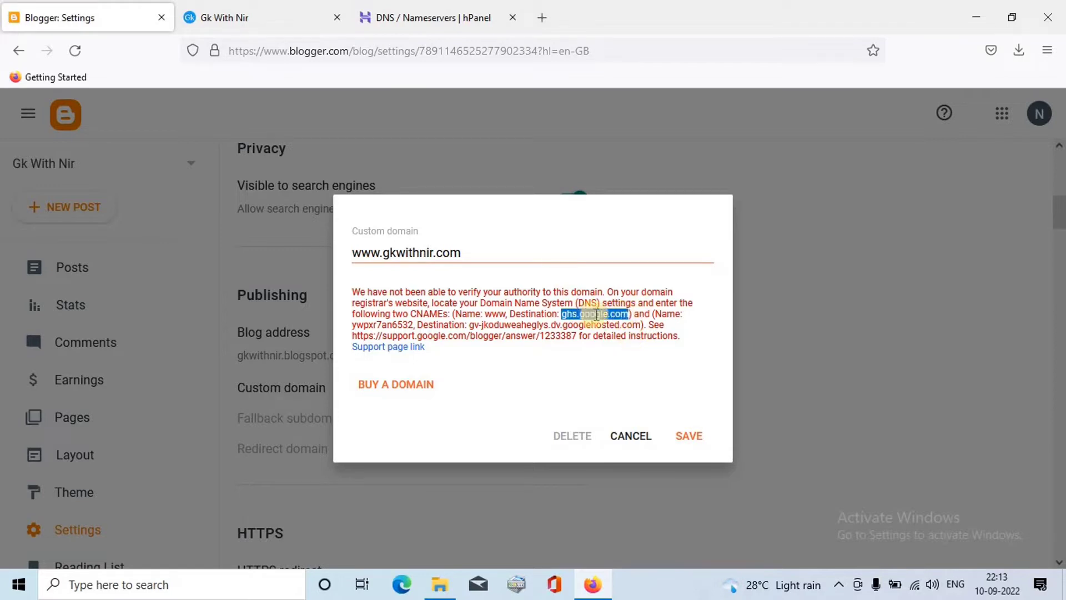
# In Hostinger hPanel, add a CNAME record for gkwithnir.com with the name www and the copied target ghs.google.com.
pyautogui.click(444, 15)
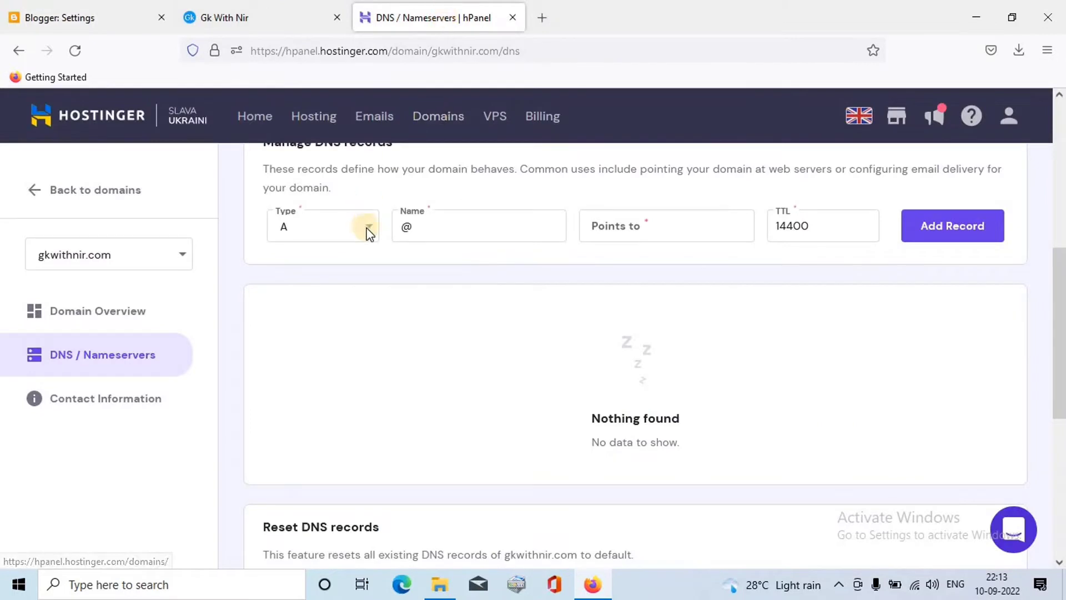
pyautogui.moveTo(1061, 279); pyautogui.dragTo(1061, 261)
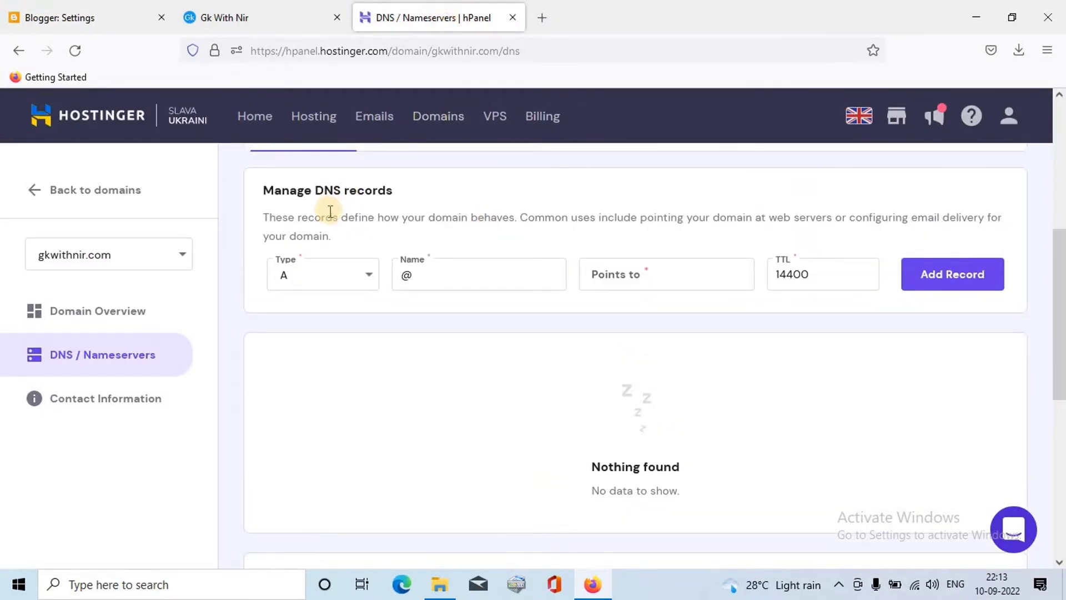
pyautogui.click(366, 278)
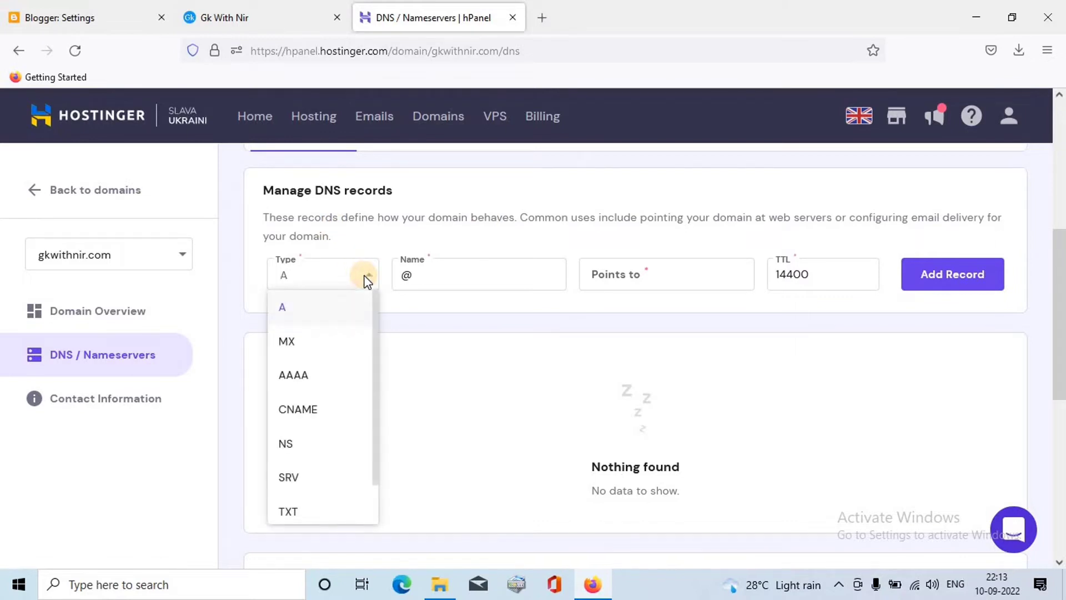
pyautogui.click(309, 409)
pyautogui.click(410, 279)
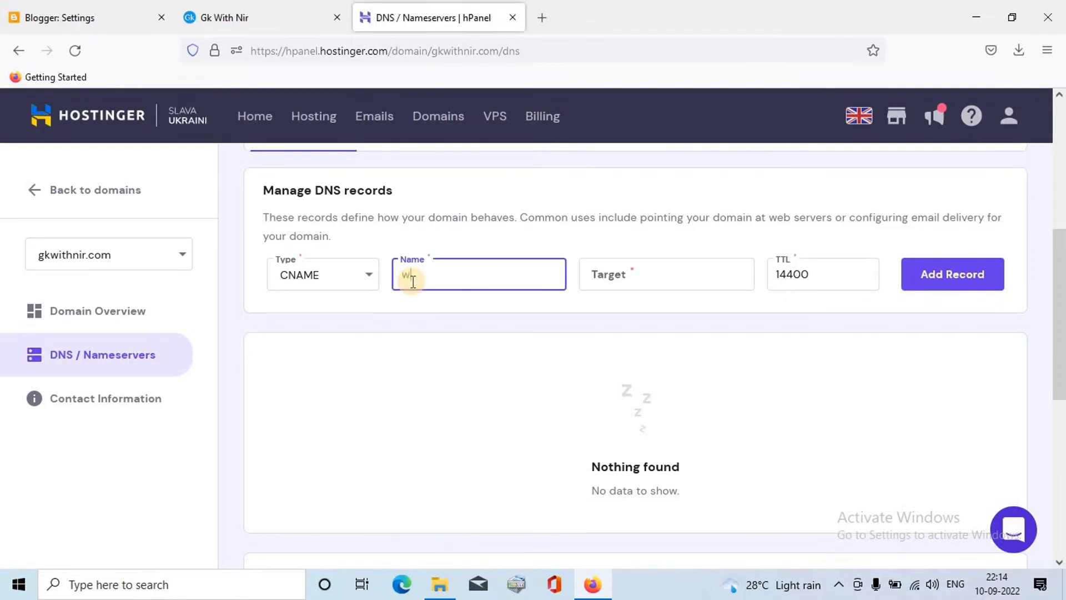
pyautogui.click(651, 276)
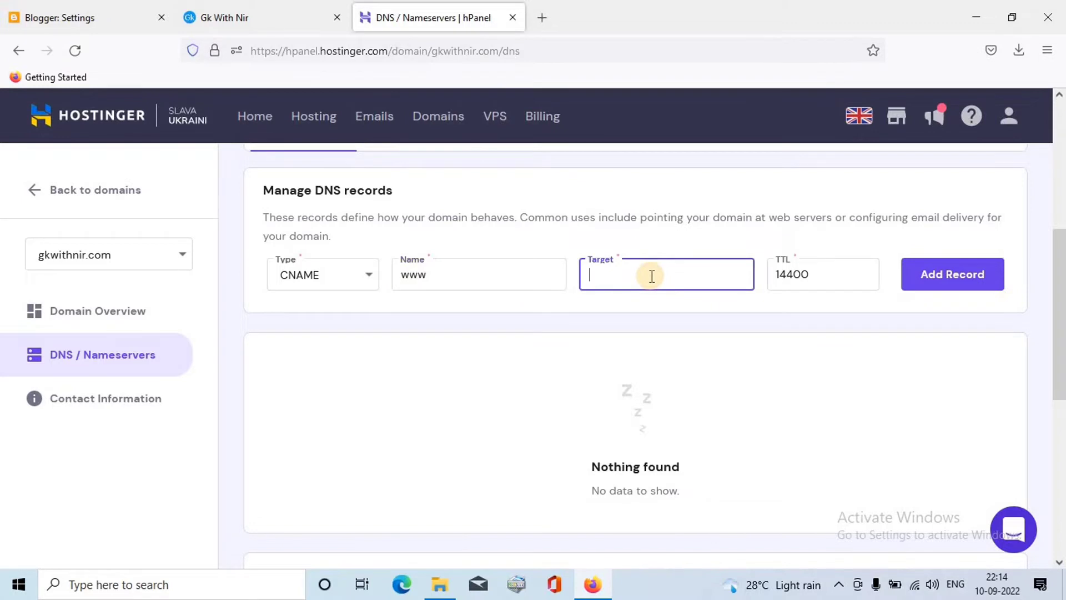
pyautogui.hotkey('ctrl', 'v')
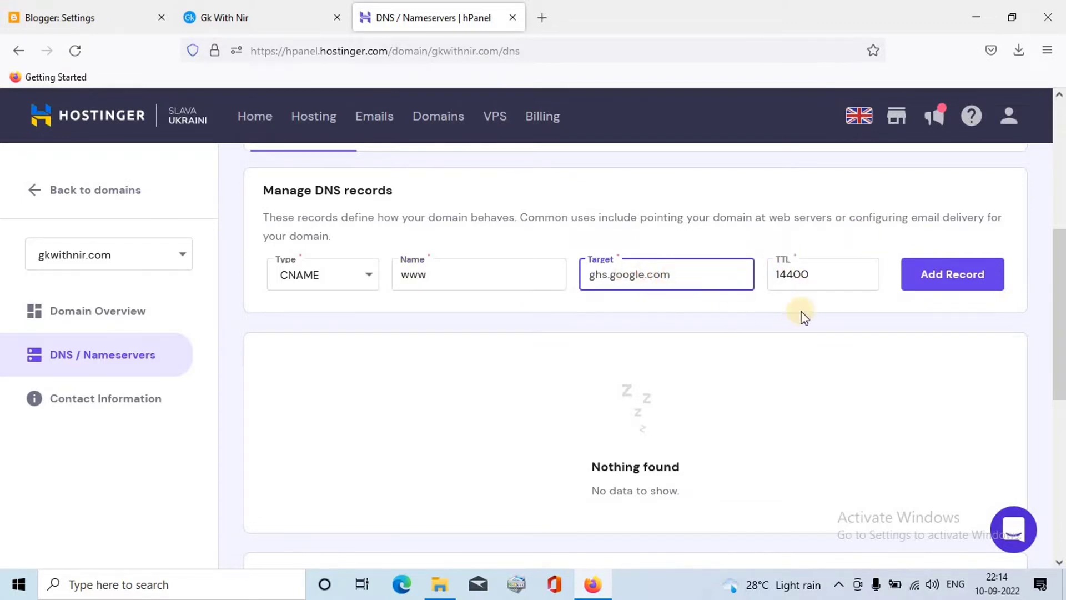
pyautogui.click(940, 283)
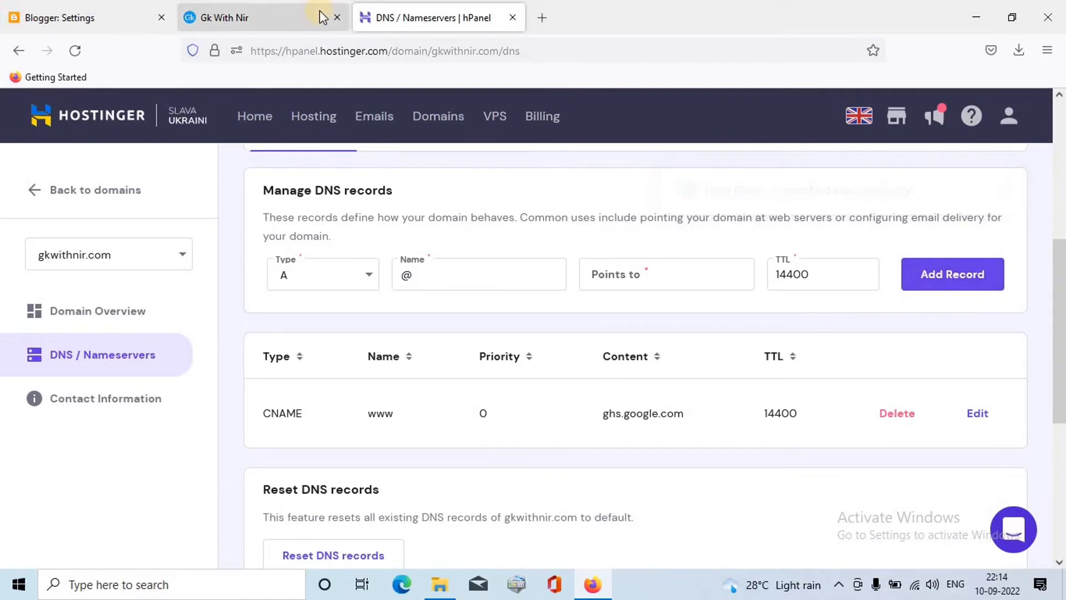
# Switch back to Blogger and copy the name of the second required CNAME from the custom domain dialog.
pyautogui.click(109, 16)
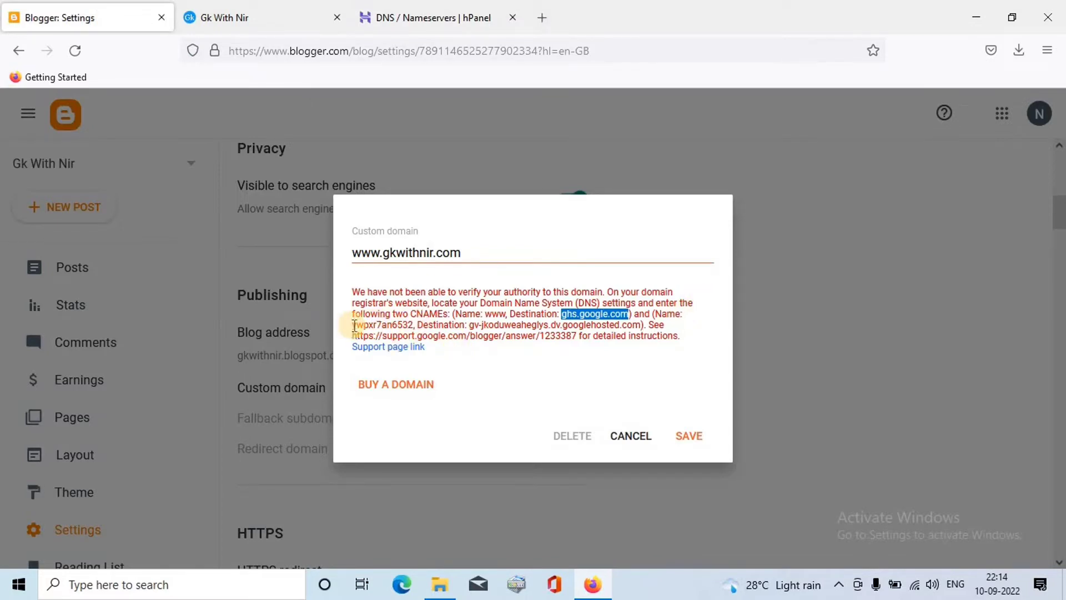
pyautogui.moveTo(354, 326); pyautogui.dragTo(413, 323)
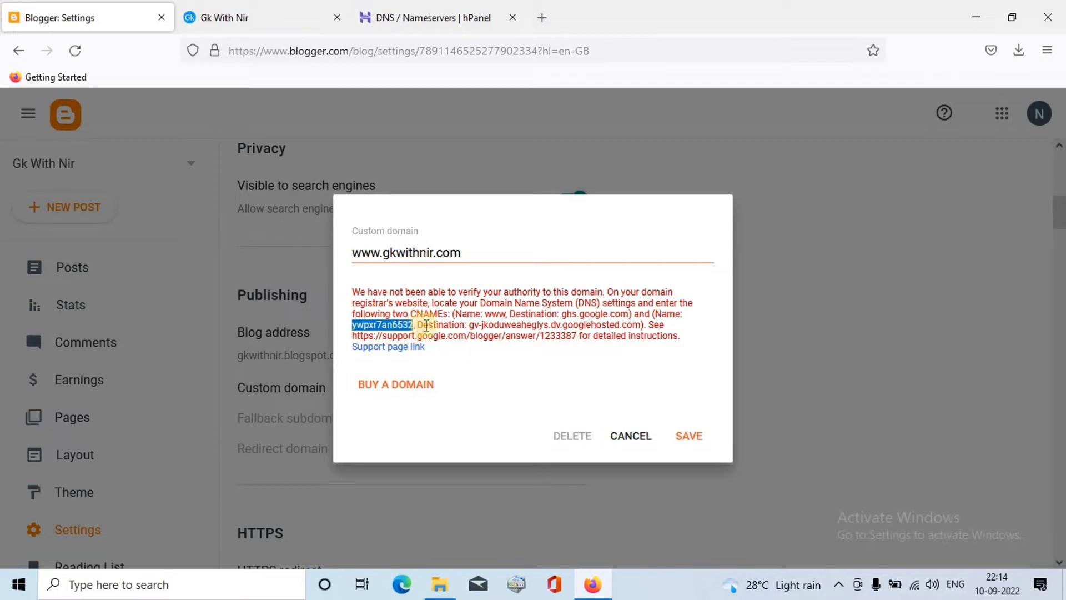
pyautogui.rightClick(395, 325)
pyautogui.click(413, 341)
# In Hostinger hPanel, set the new DNS record's type to CNAME and paste the copied verification name as its name.
pyautogui.click(402, 12)
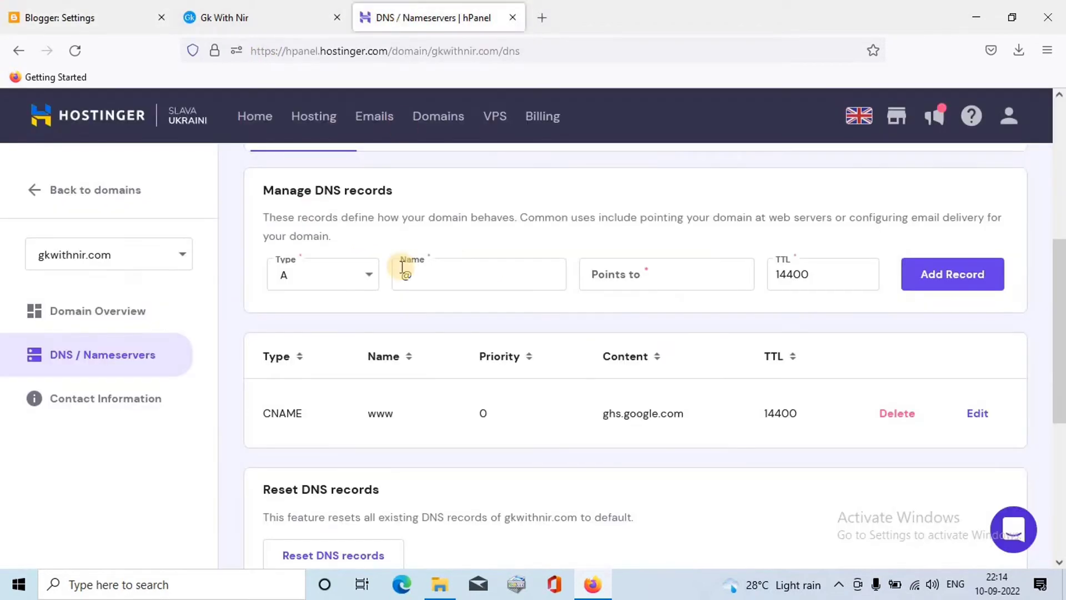
pyautogui.click(361, 273)
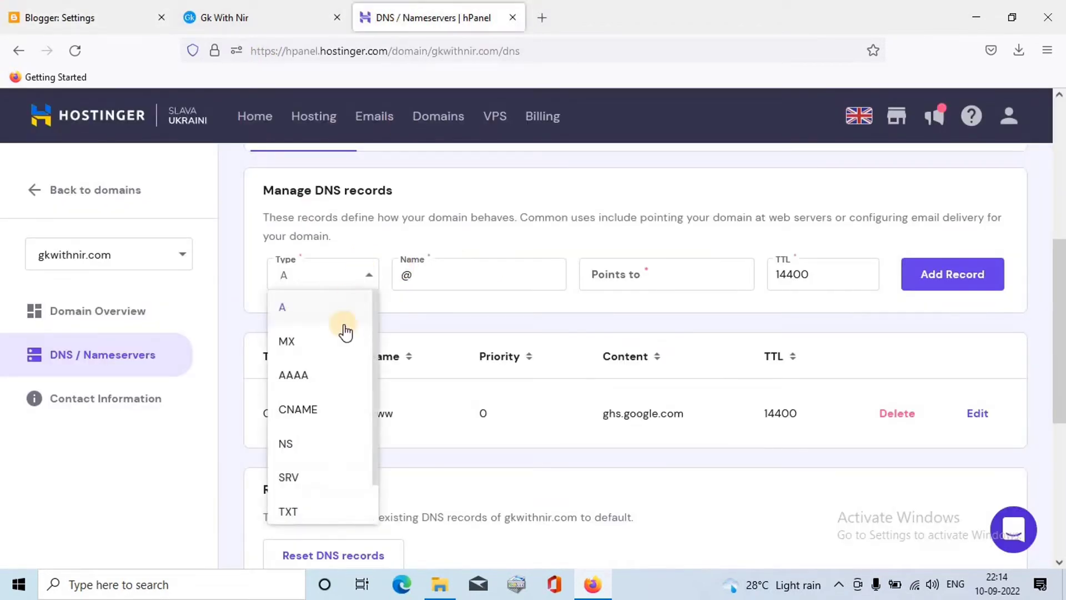
pyautogui.click(331, 409)
pyautogui.click(427, 277)
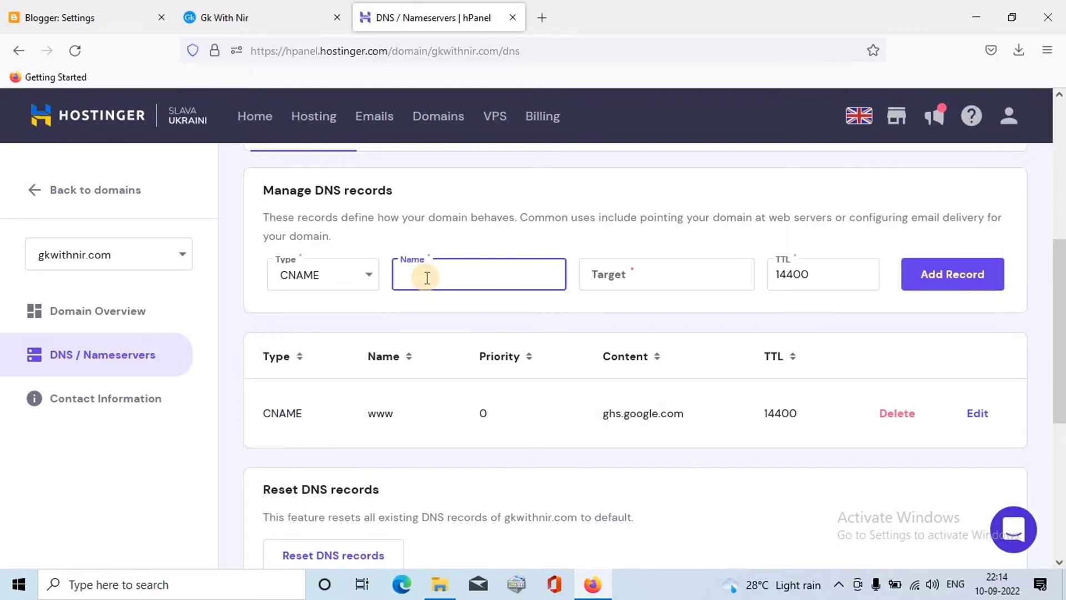
pyautogui.hotkey('ctrl', 'v')
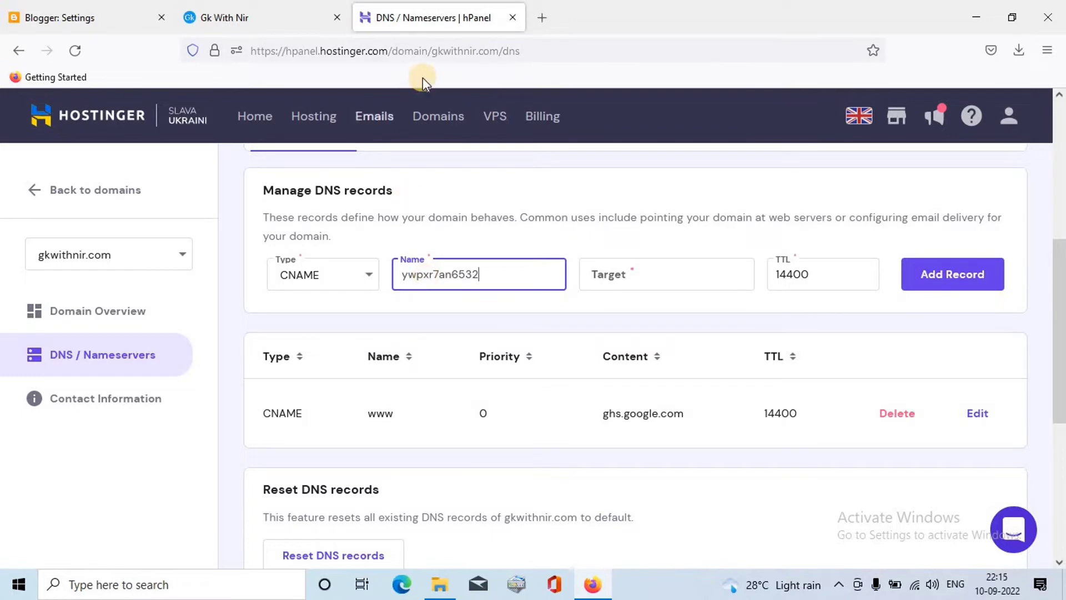
# Switch back to Blogger and copy the second CNAME's destination on googlehosted.com from the custom domain dialog.
pyautogui.click(121, 19)
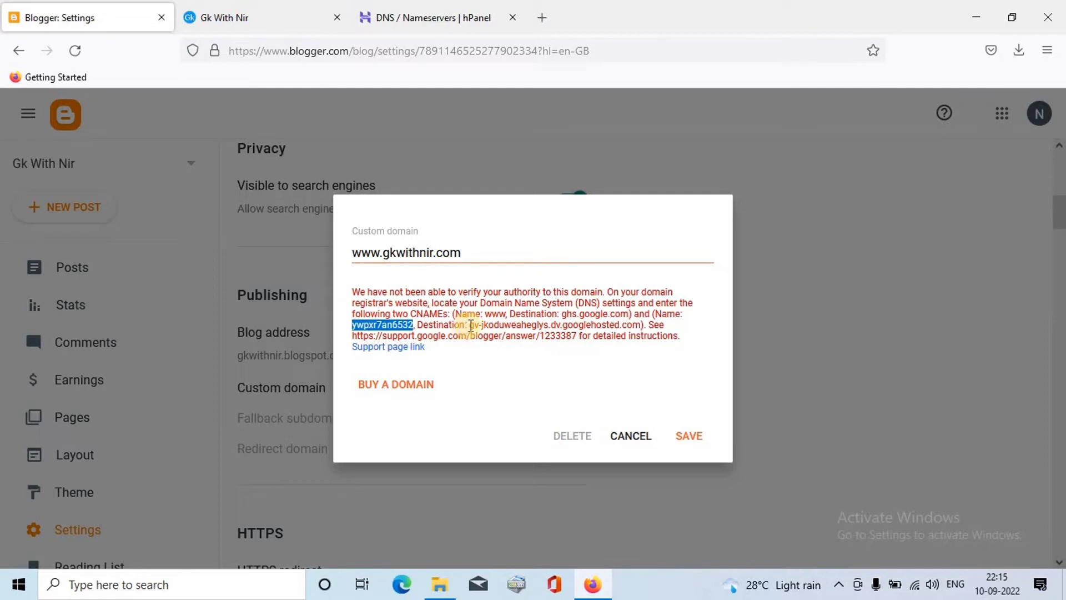
pyautogui.moveTo(470, 325); pyautogui.dragTo(642, 328)
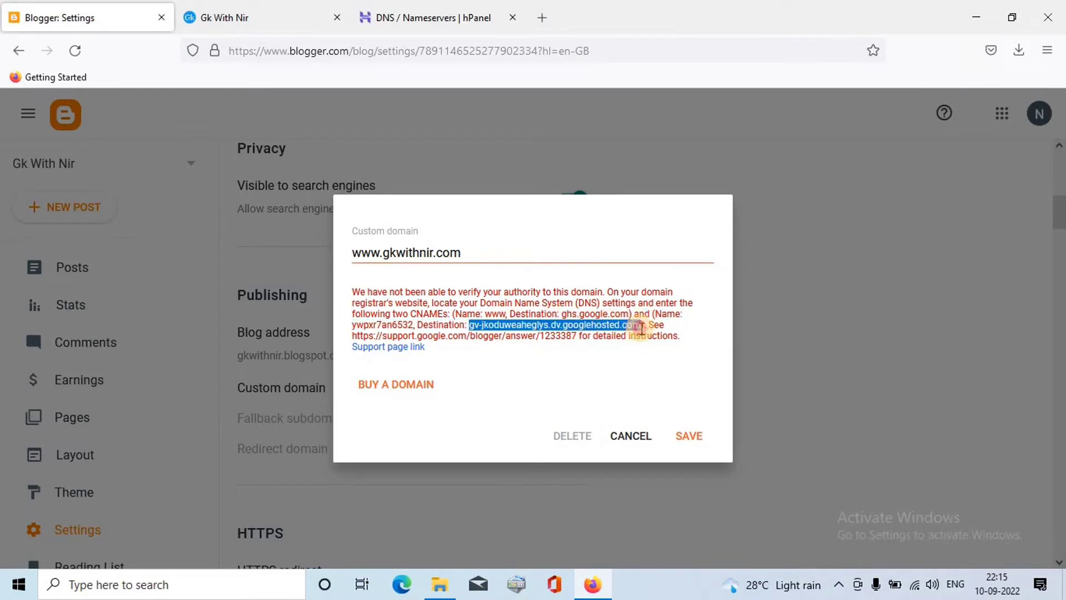
pyautogui.rightClick(613, 325)
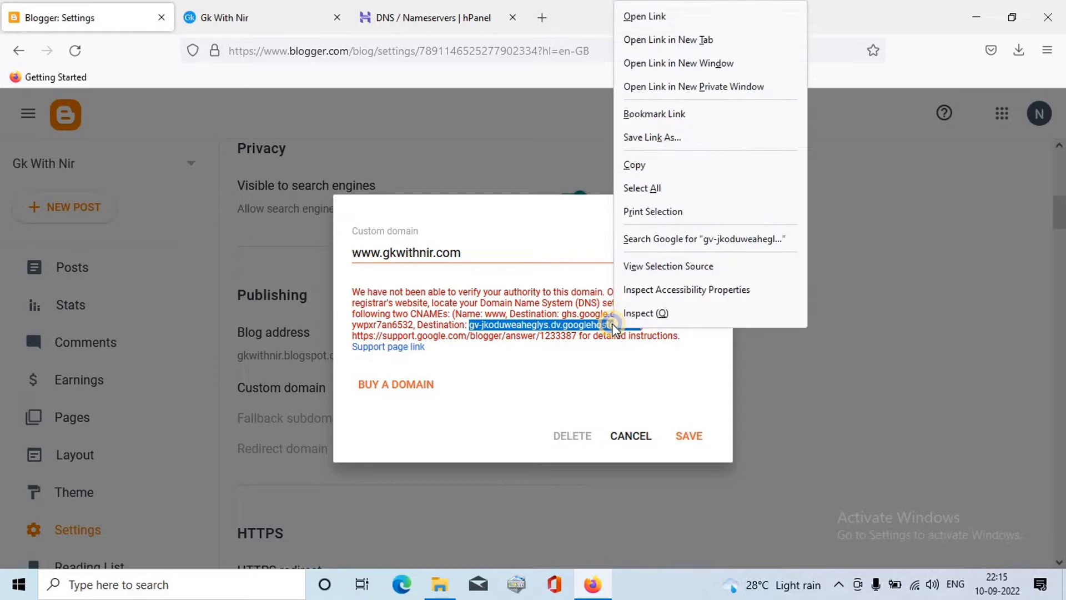
pyautogui.click(637, 164)
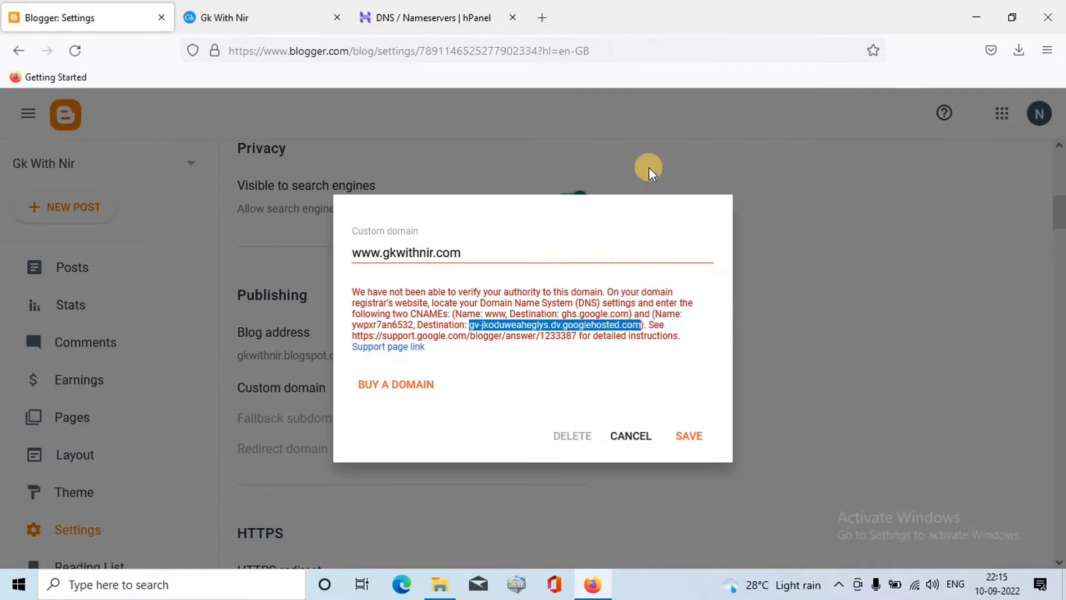
# In Hostinger hPanel, paste the copied verification destination as the CNAME record's target and add the record.
pyautogui.click(428, 17)
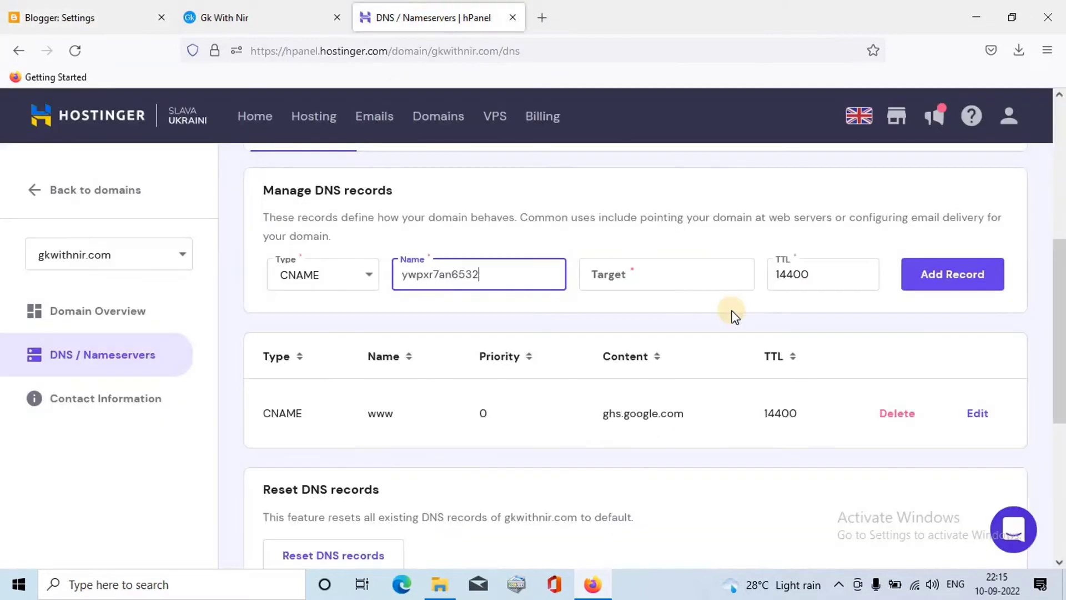
pyautogui.click(675, 277)
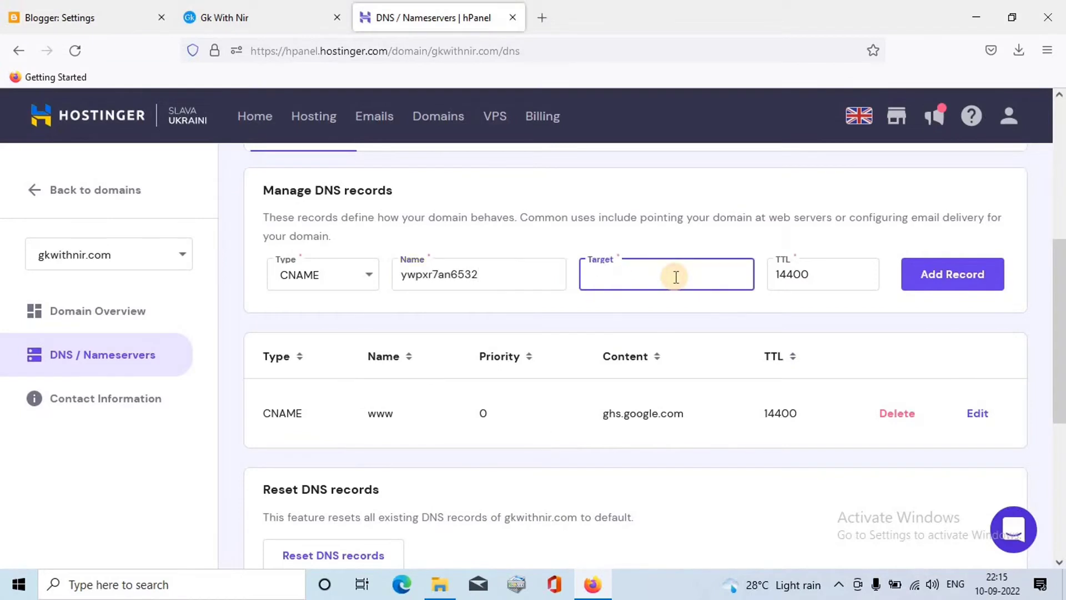
pyautogui.hotkey('ctrl', 'v')
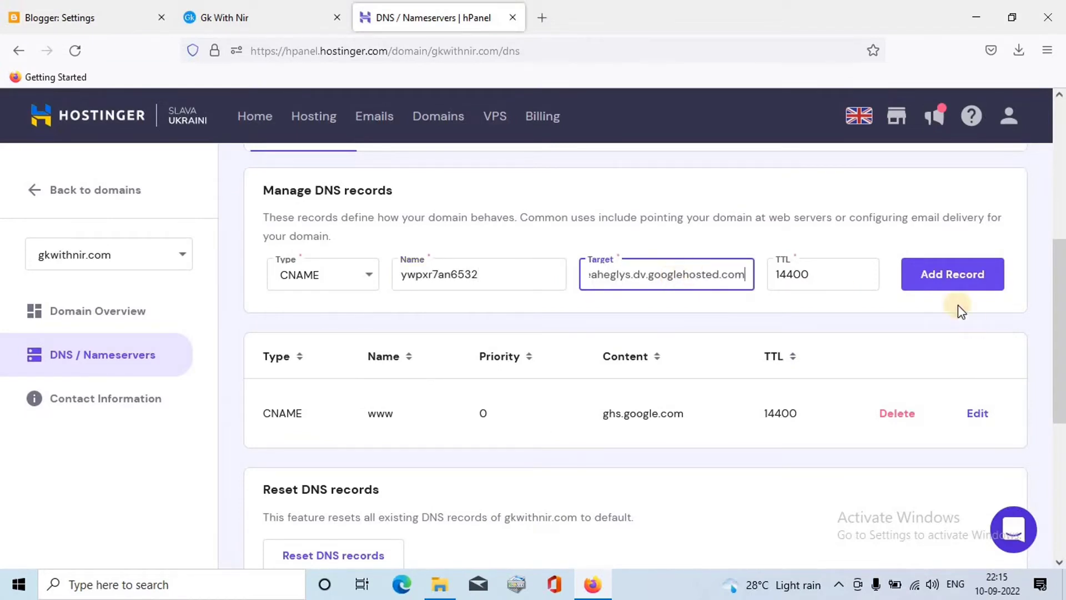
pyautogui.click(941, 267)
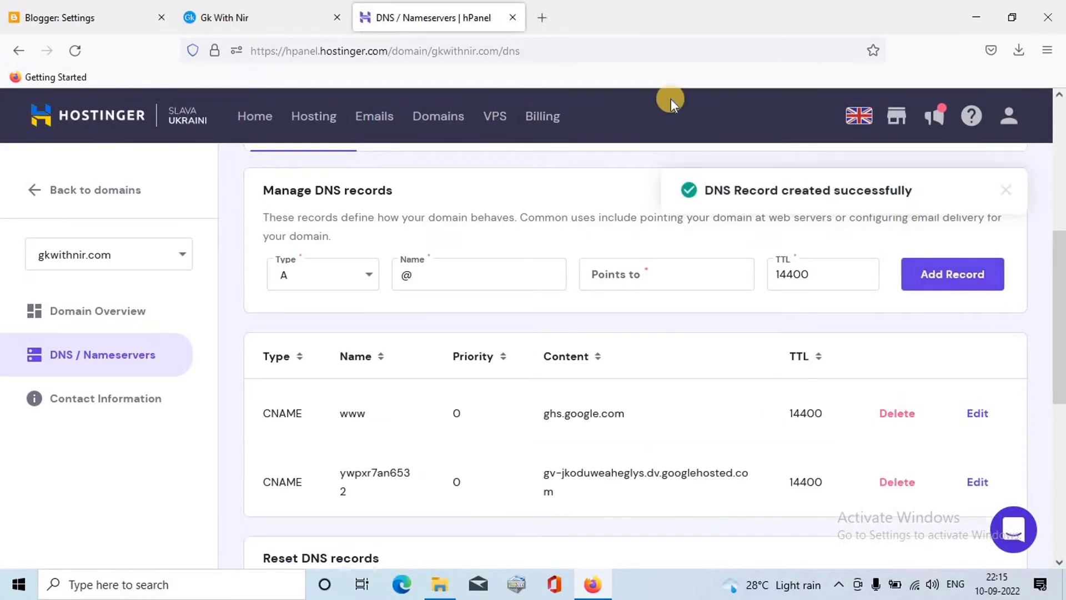
pyautogui.click(101, 18)
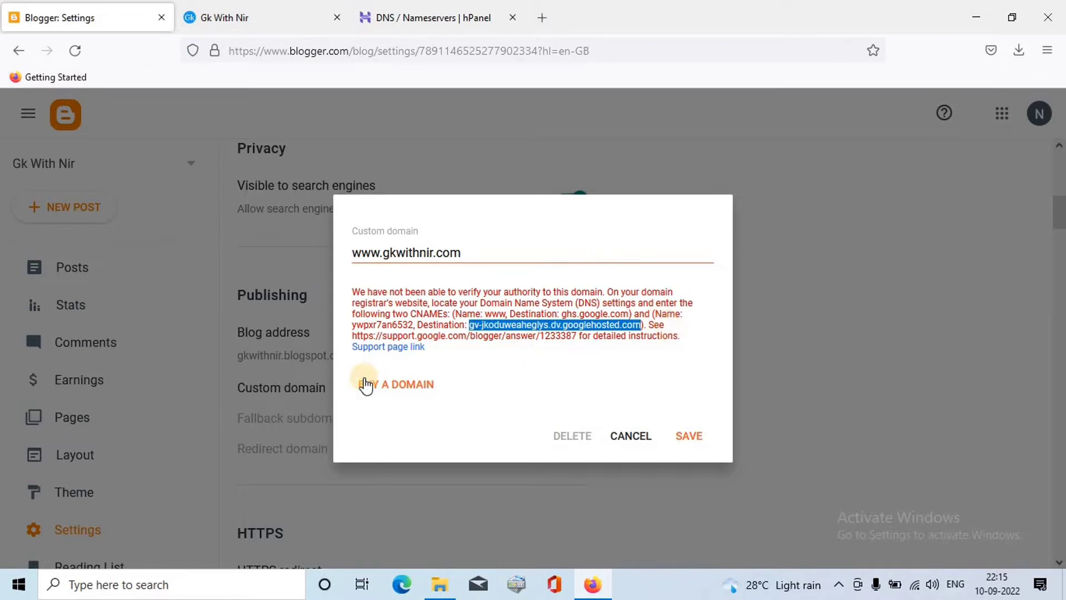
pyautogui.click(350, 337)
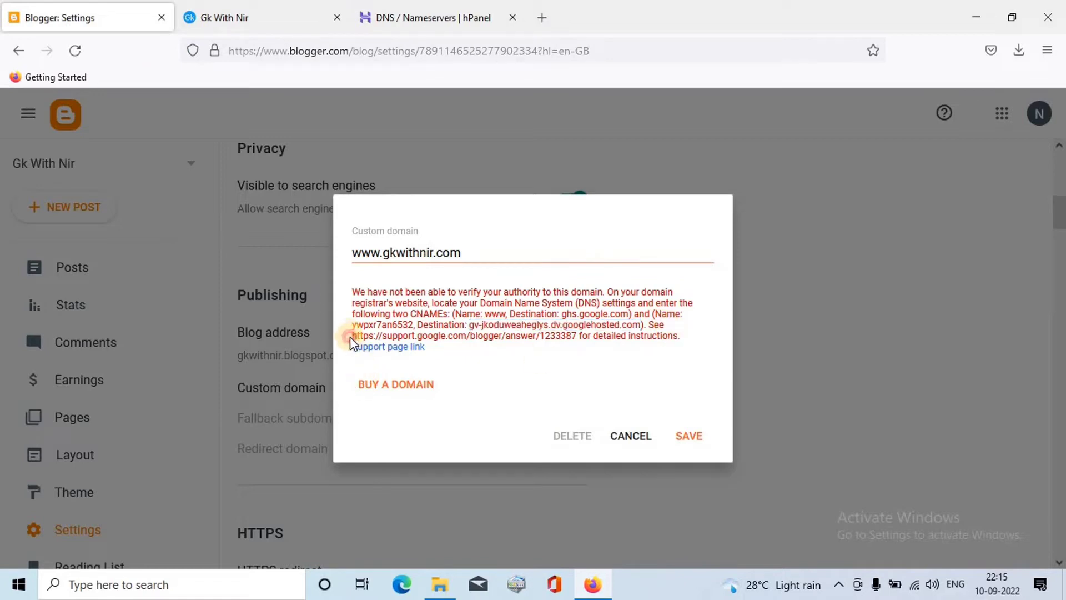
pyautogui.moveTo(351, 336); pyautogui.dragTo(577, 336)
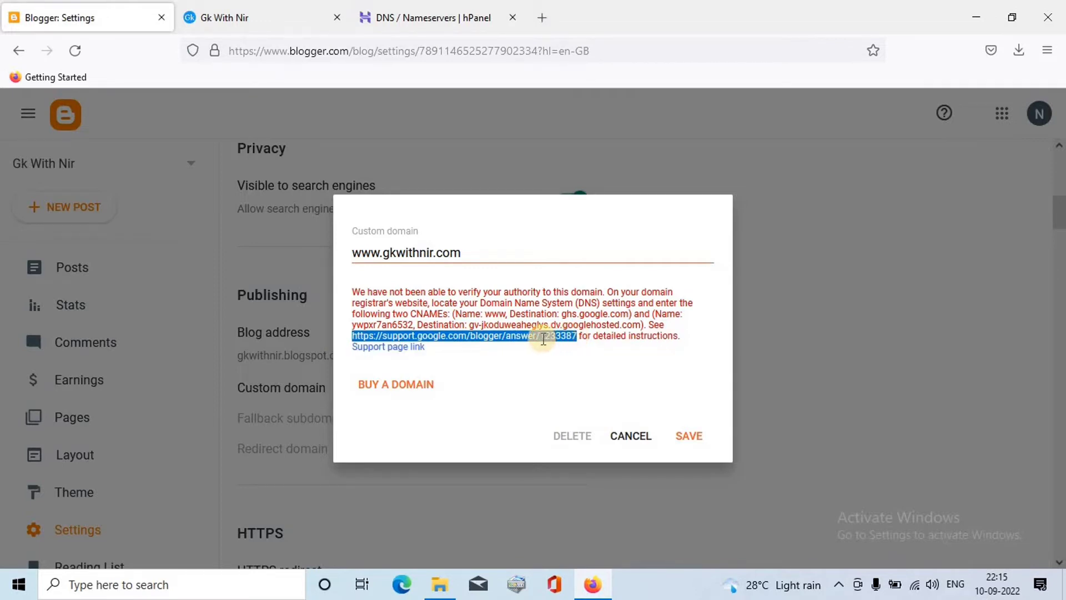
pyautogui.rightClick(543, 340)
pyautogui.click(569, 170)
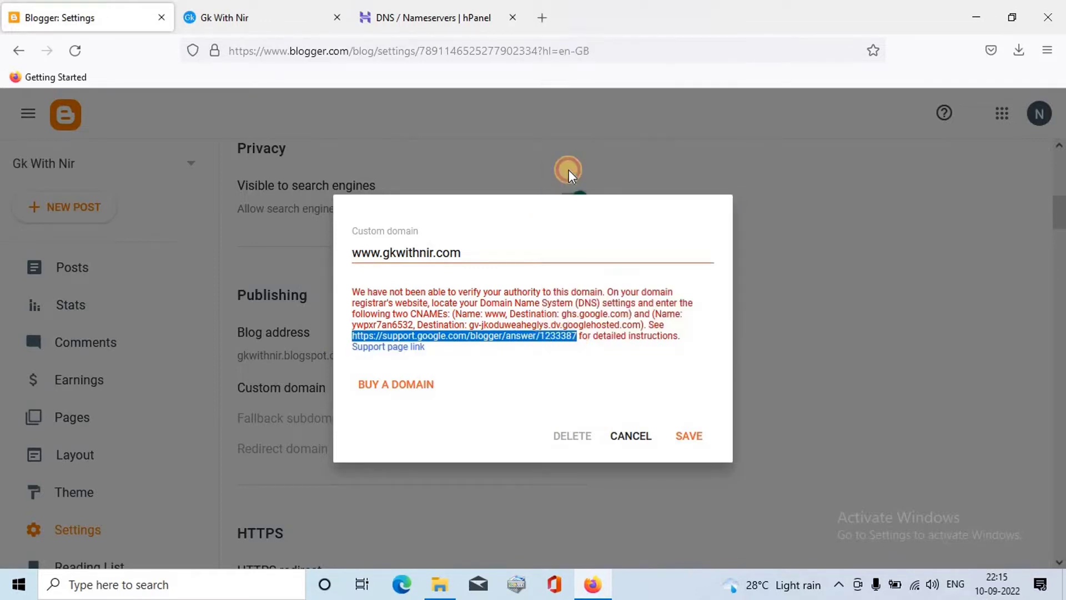
pyautogui.click(542, 19)
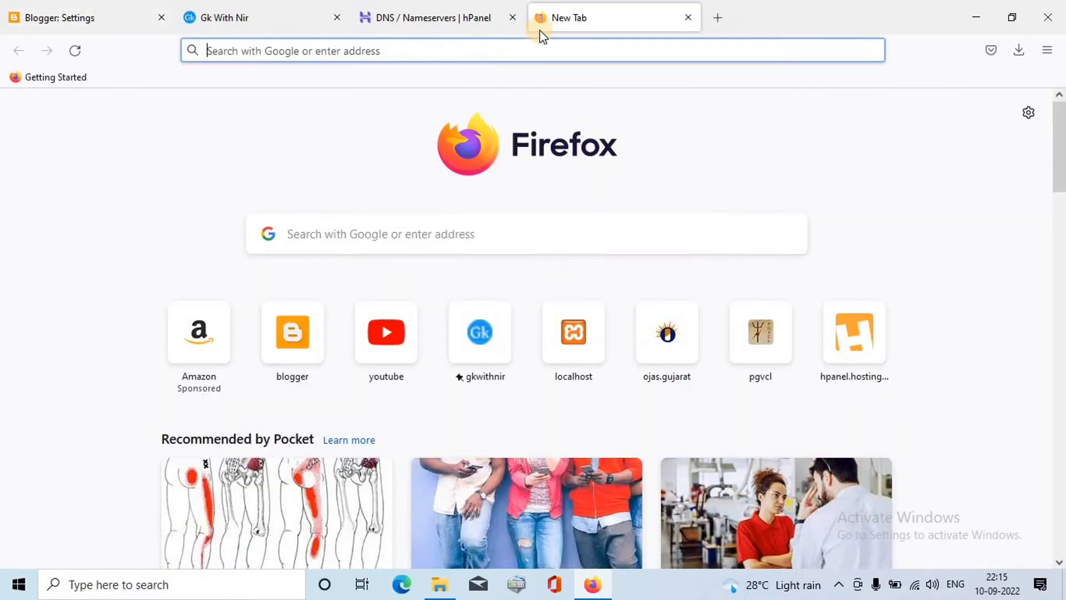
pyautogui.click(479, 49)
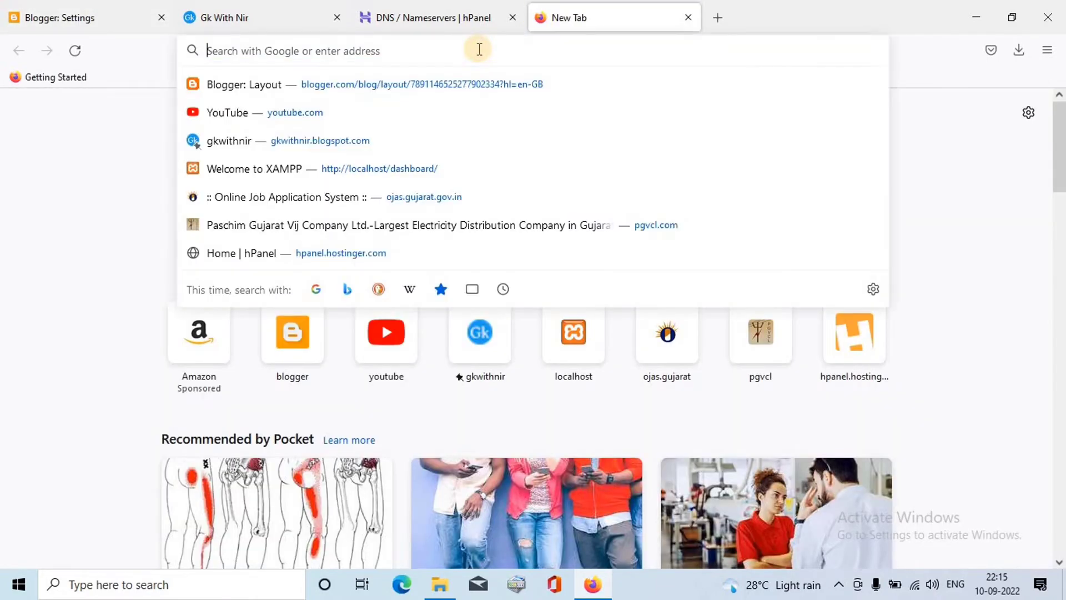
pyautogui.hotkey('ctrl', 'v')
pyautogui.press('Return')
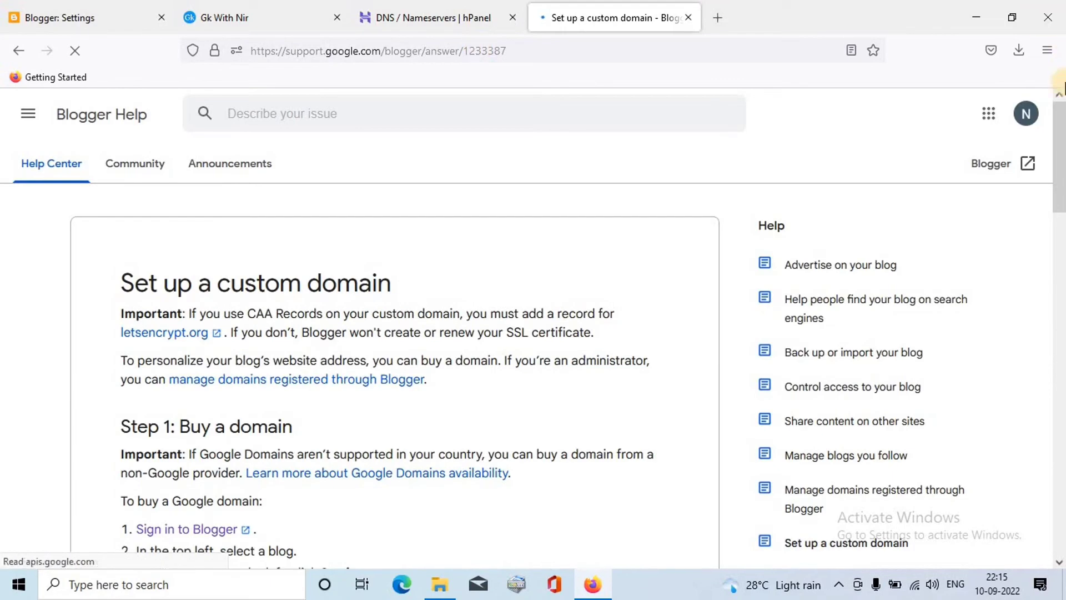
# Find the optional naked-domain redirect section of the help article and copy the first A-record IP, 216.239.32.21.
pyautogui.moveTo(1061, 143); pyautogui.dragTo(1060, 326)
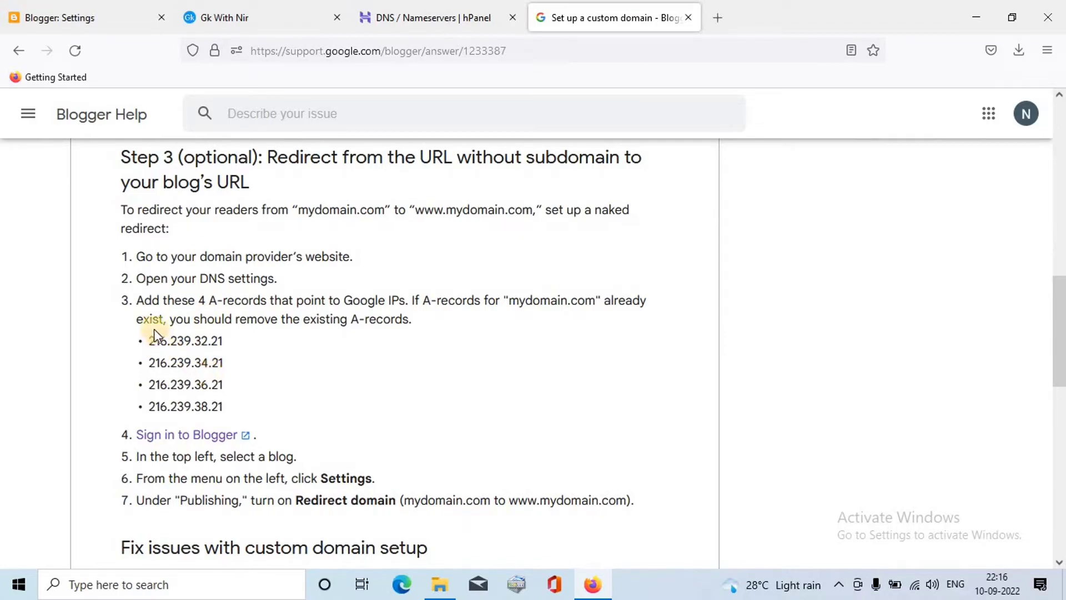
pyautogui.moveTo(150, 343); pyautogui.dragTo(198, 344)
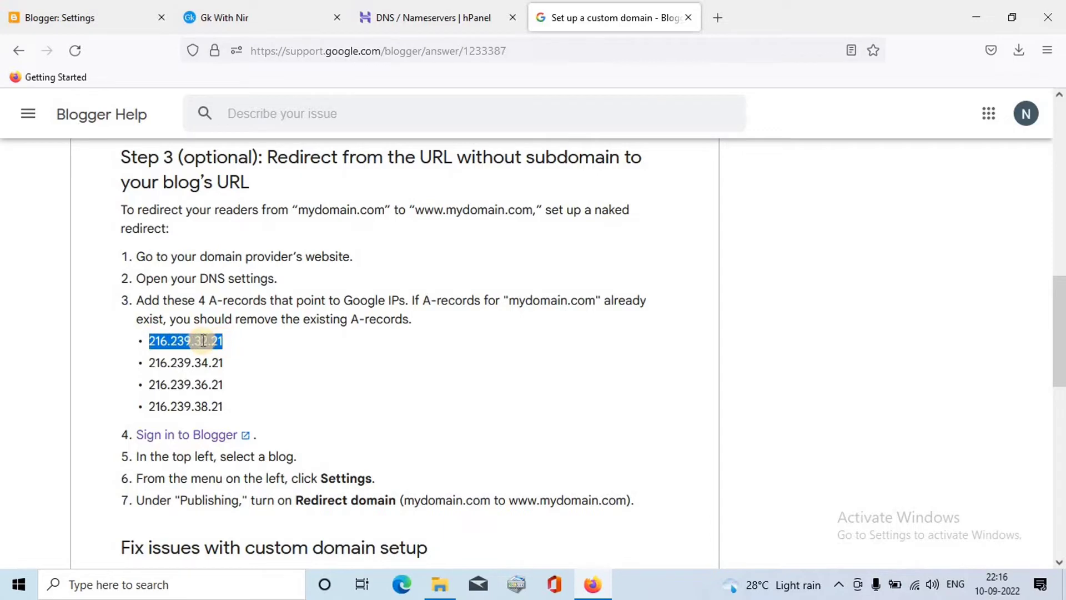
pyautogui.rightClick(203, 341)
pyautogui.click(224, 360)
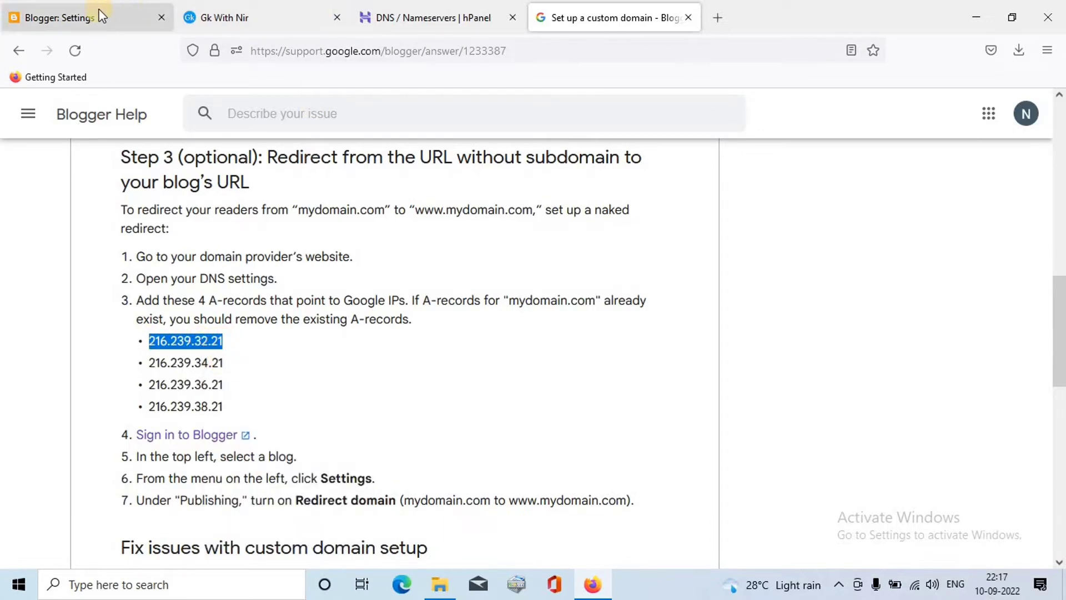
# In Hostinger hPanel, add an A record for gkwithnir.com with the name @ pointing to 216.239.32.21.
pyautogui.click(435, 14)
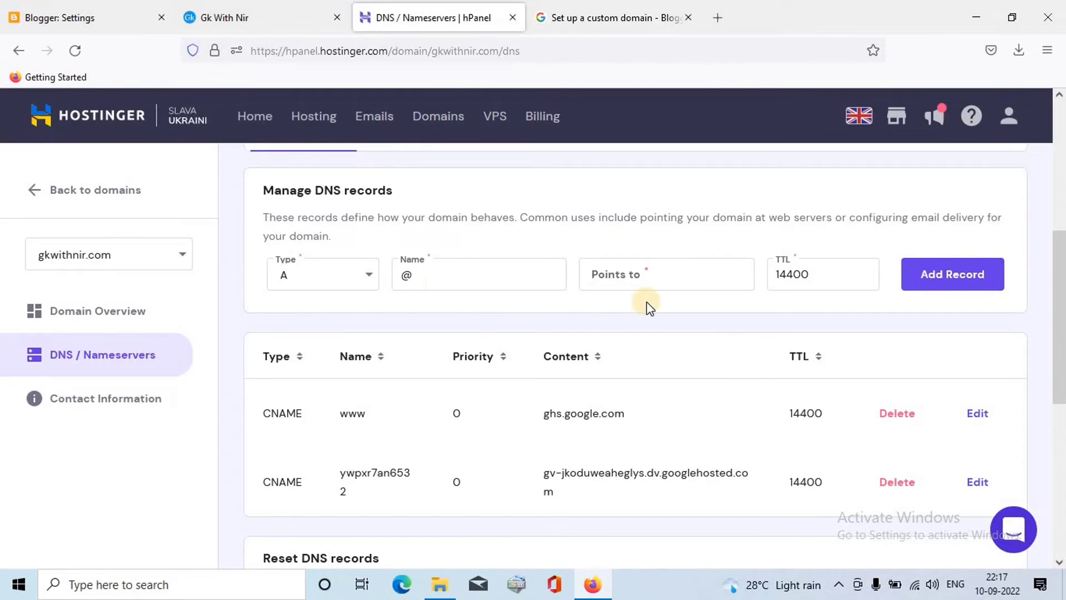
pyautogui.click(647, 274)
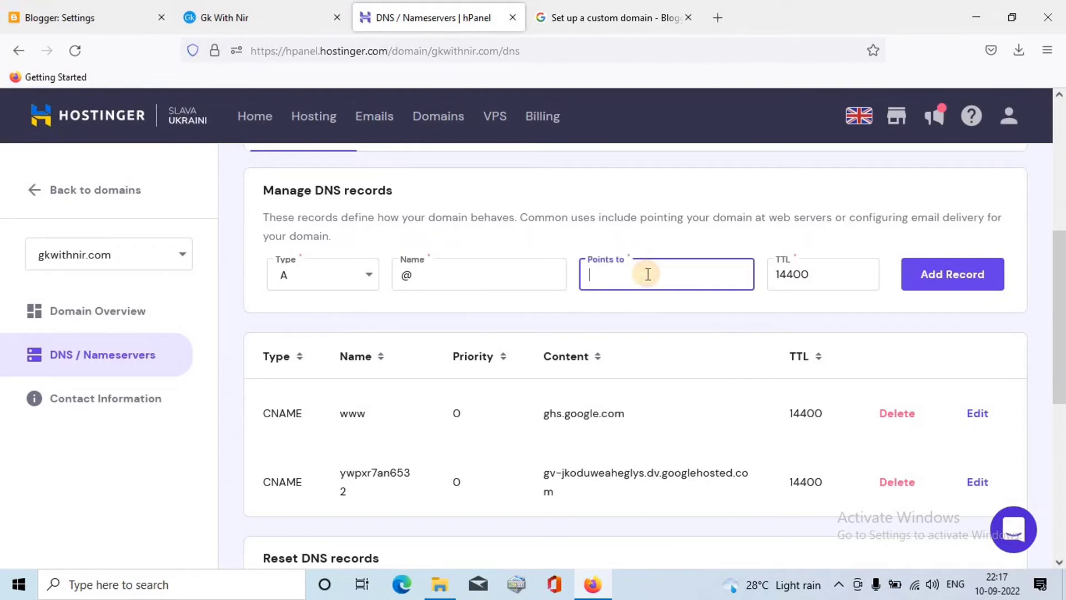
pyautogui.hotkey('ctrl', 'v')
pyautogui.click(943, 280)
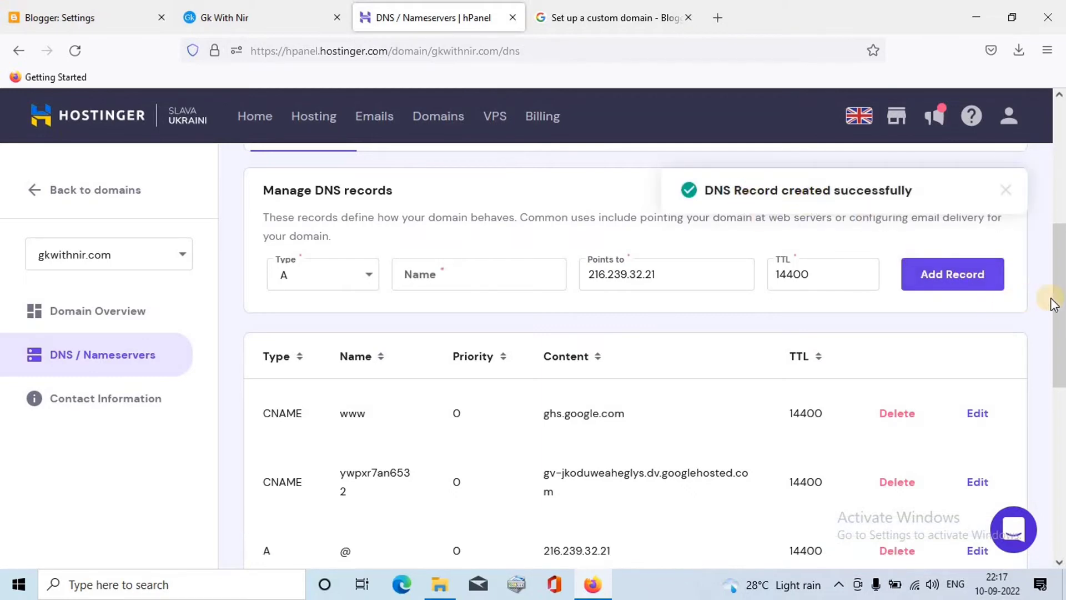
# Copy the second IP from the Blogger help article and add an A record in Hostinger named @ pointing to 216.239.34.21.
pyautogui.click(572, 20)
pyautogui.moveTo(149, 363); pyautogui.dragTo(224, 371)
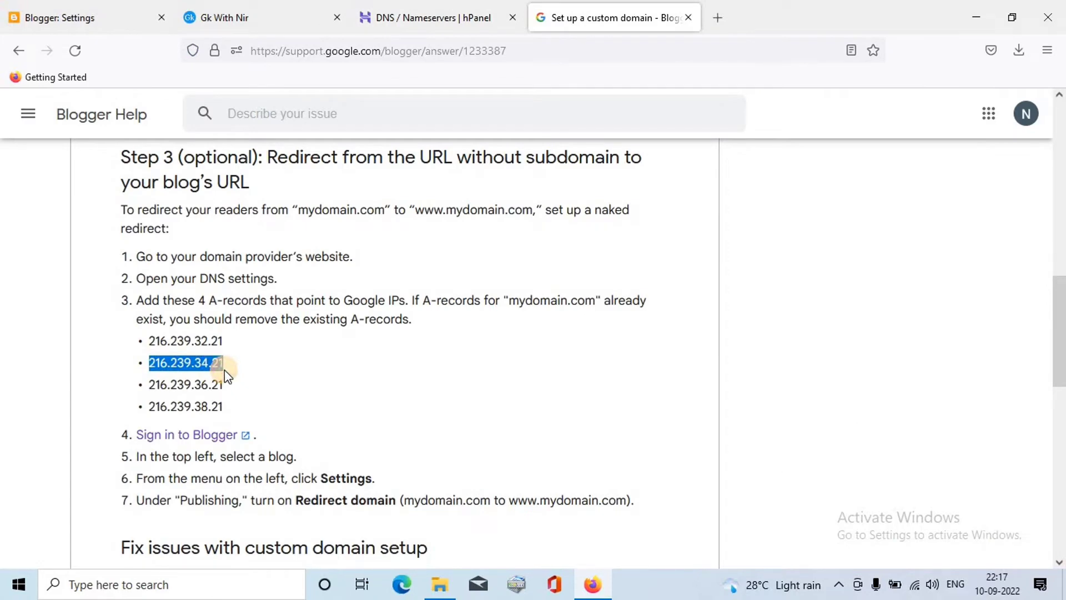
pyautogui.click(437, 14)
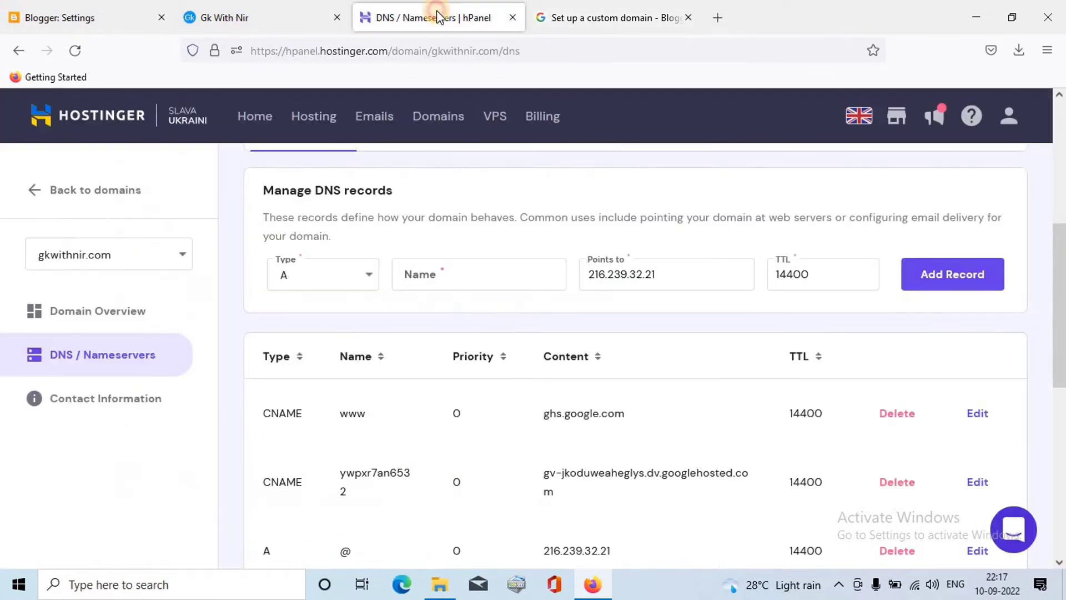
pyautogui.click(443, 282)
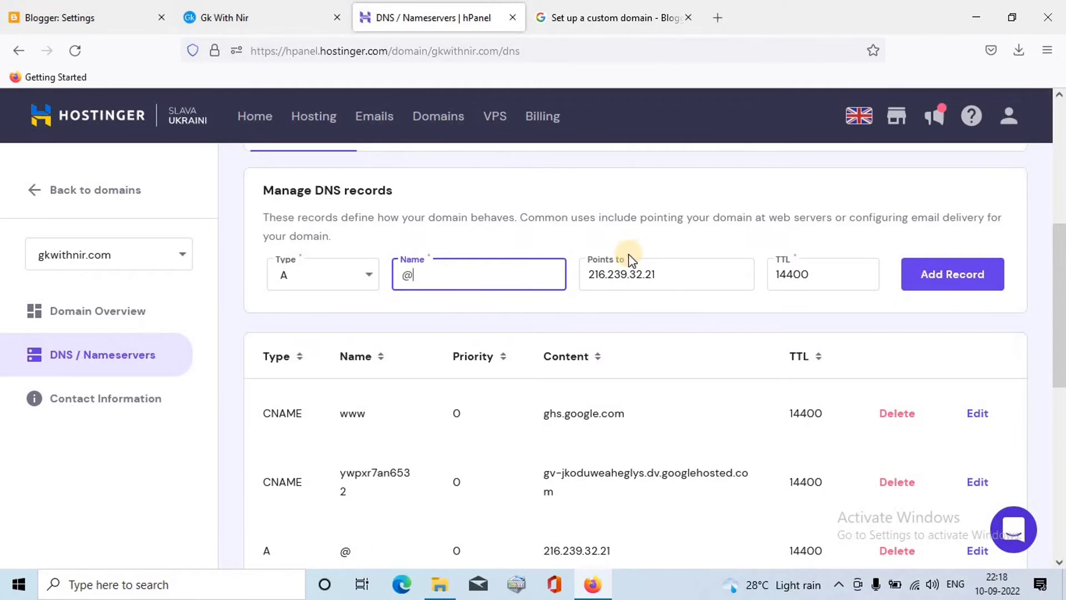
pyautogui.moveTo(660, 274); pyautogui.dragTo(578, 275)
pyautogui.press('BackSpace')
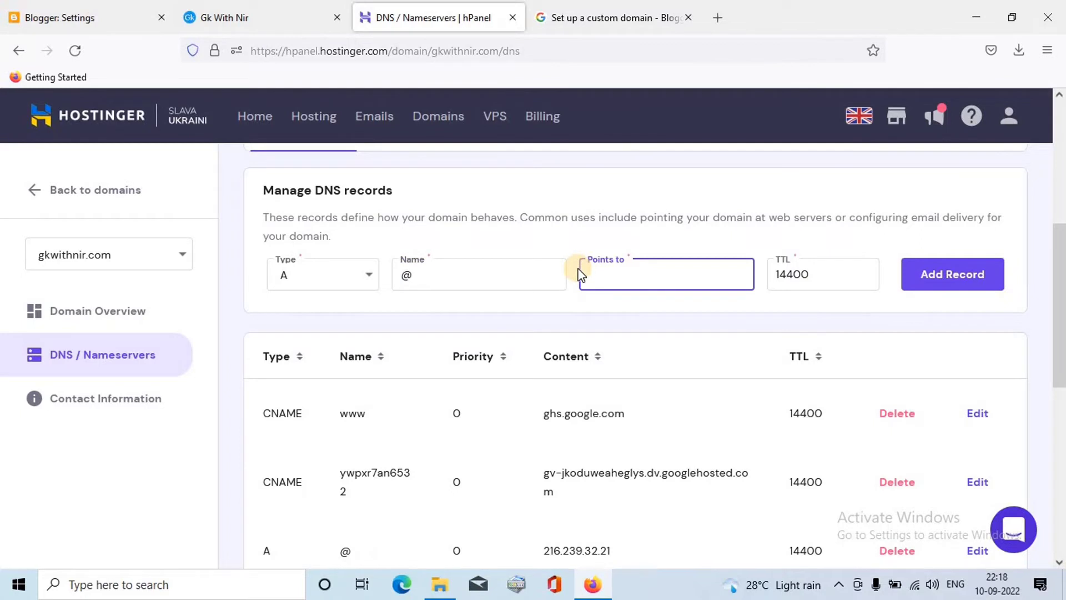
pyautogui.hotkey('ctrl', 'v')
pyautogui.click(954, 272)
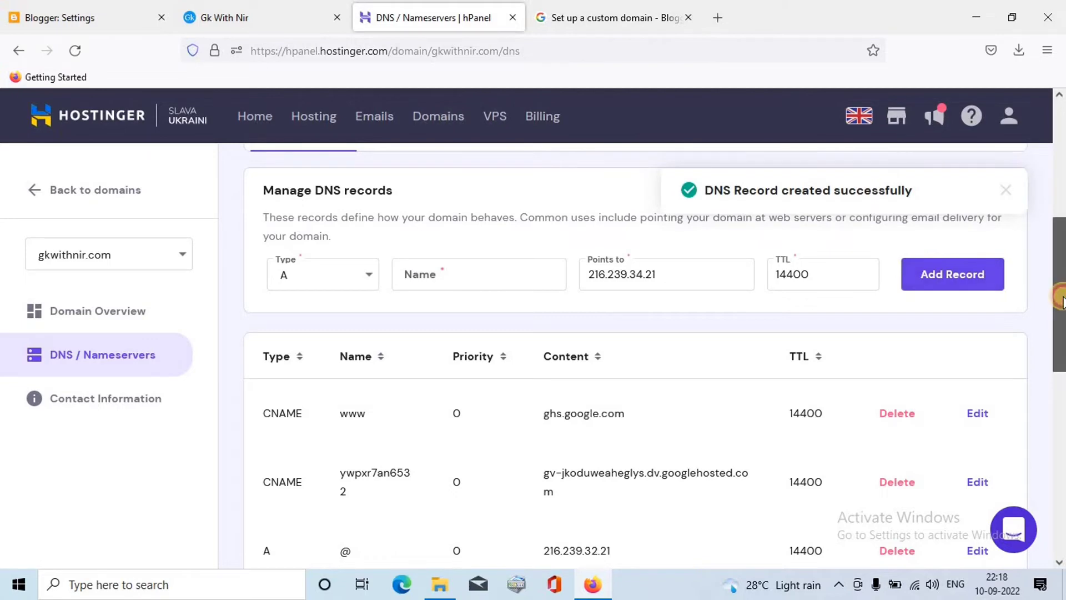
pyautogui.scroll(-2, 1061, 300)
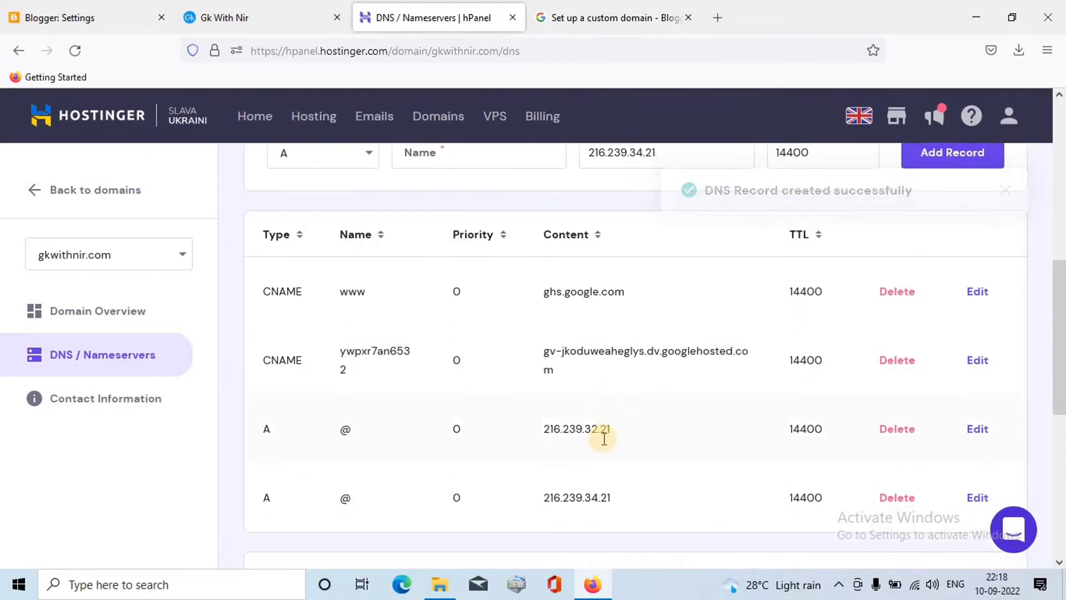
# Copy the third IP from the Blogger help article and add an A record in Hostinger named @ pointing to 216.239.36.21.
pyautogui.click(566, 21)
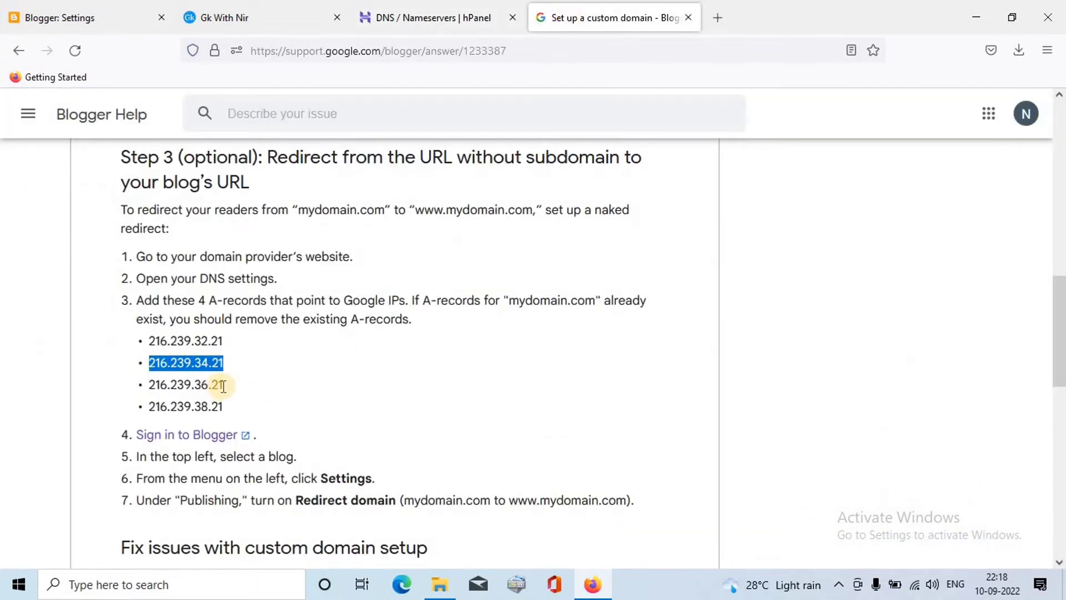
pyautogui.moveTo(223, 385); pyautogui.dragTo(146, 392)
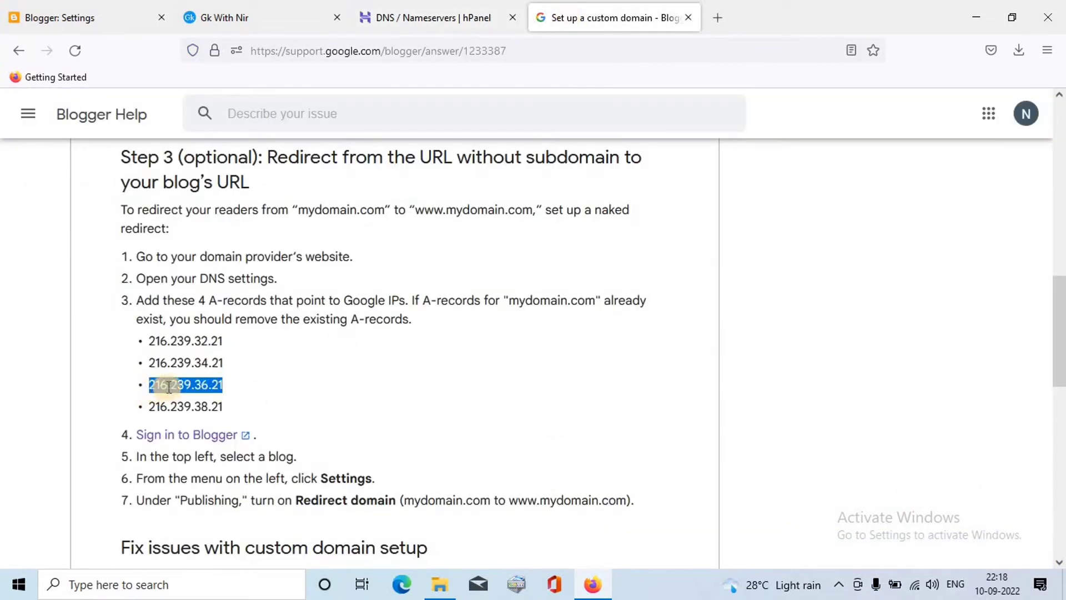
pyautogui.rightClick(168, 388)
pyautogui.click(195, 397)
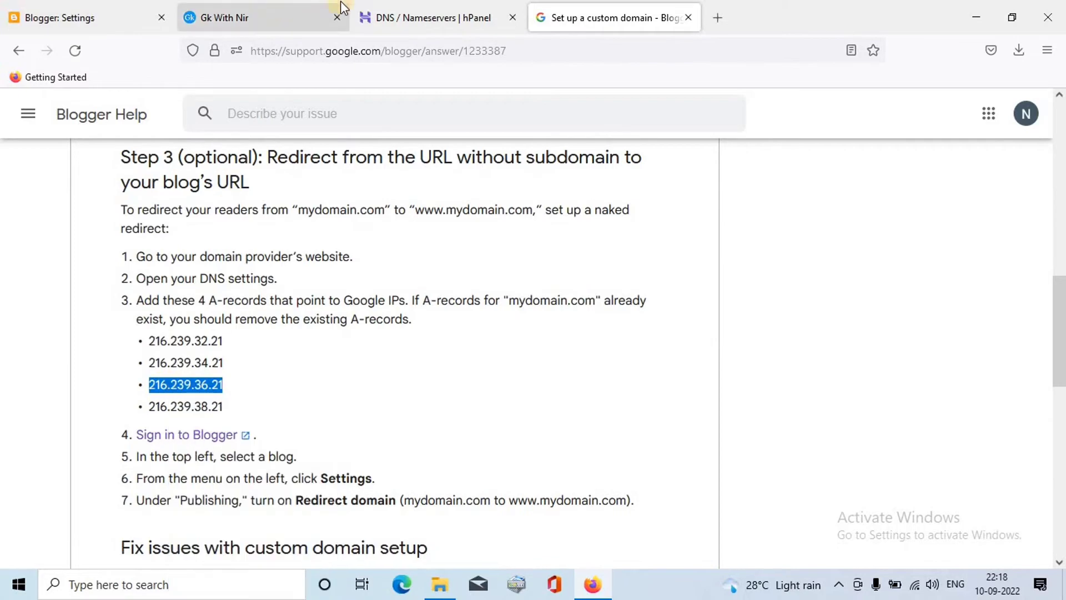
pyautogui.click(394, 17)
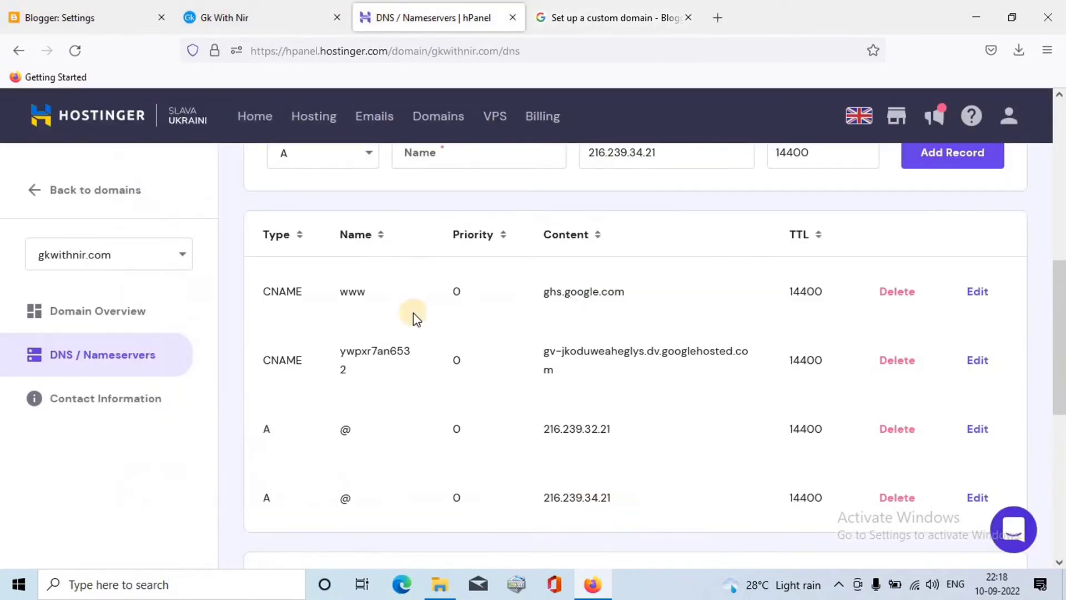
pyautogui.click(455, 161)
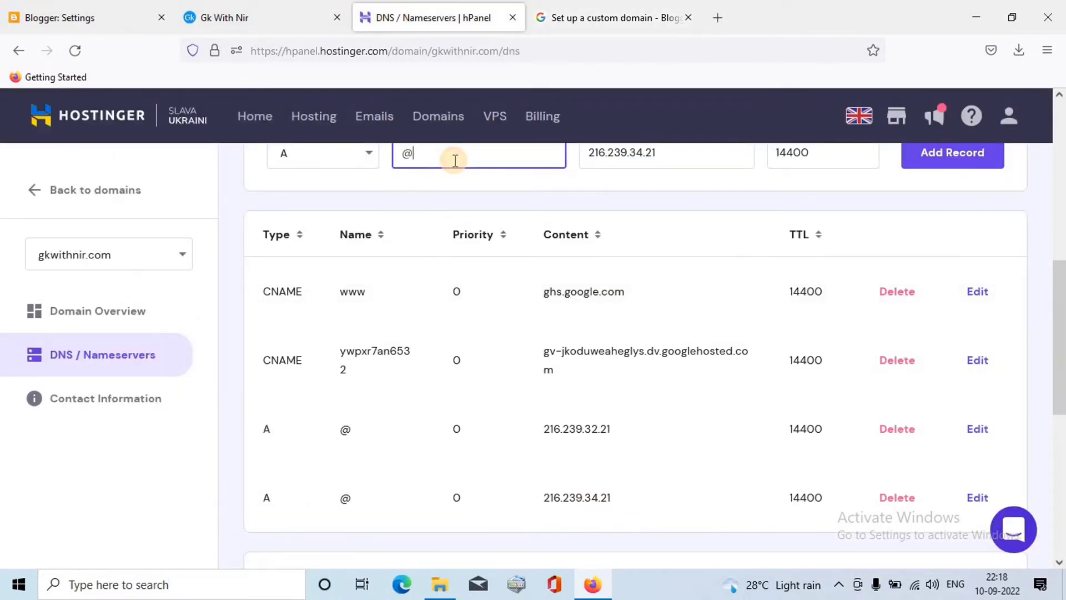
pyautogui.moveTo(657, 152); pyautogui.dragTo(571, 148)
pyautogui.press('BackSpace')
pyautogui.hotkey('ctrl', 'v')
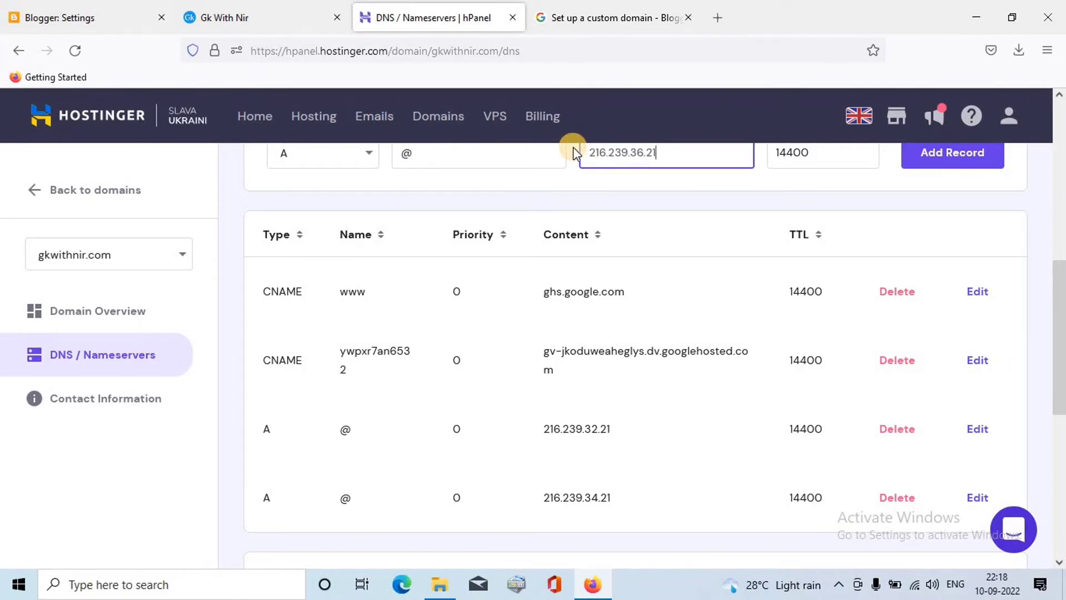
pyautogui.click(958, 162)
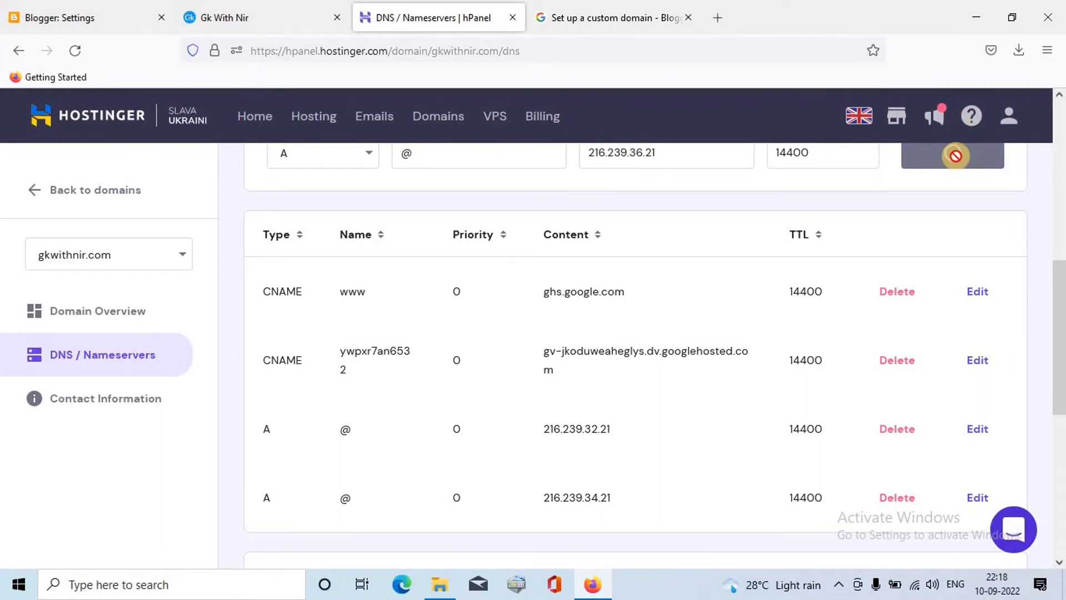
# Copy the fourth IP from the help article and add an A record in Hostinger named @ pointing to 216.239.38.21.
pyautogui.click(600, 21)
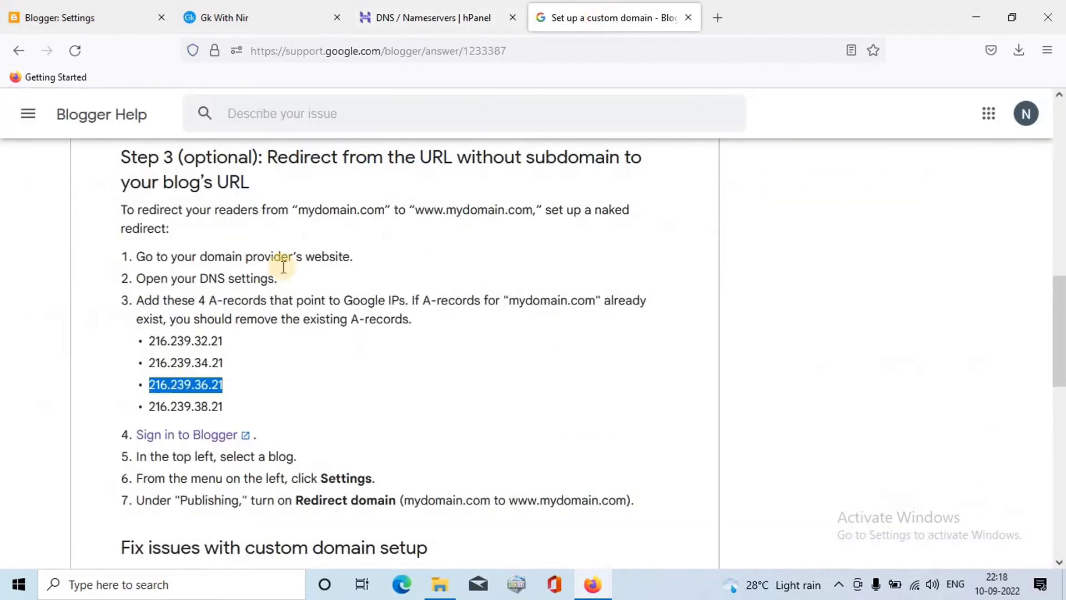
pyautogui.moveTo(222, 404); pyautogui.dragTo(148, 403)
pyautogui.rightClick(166, 405)
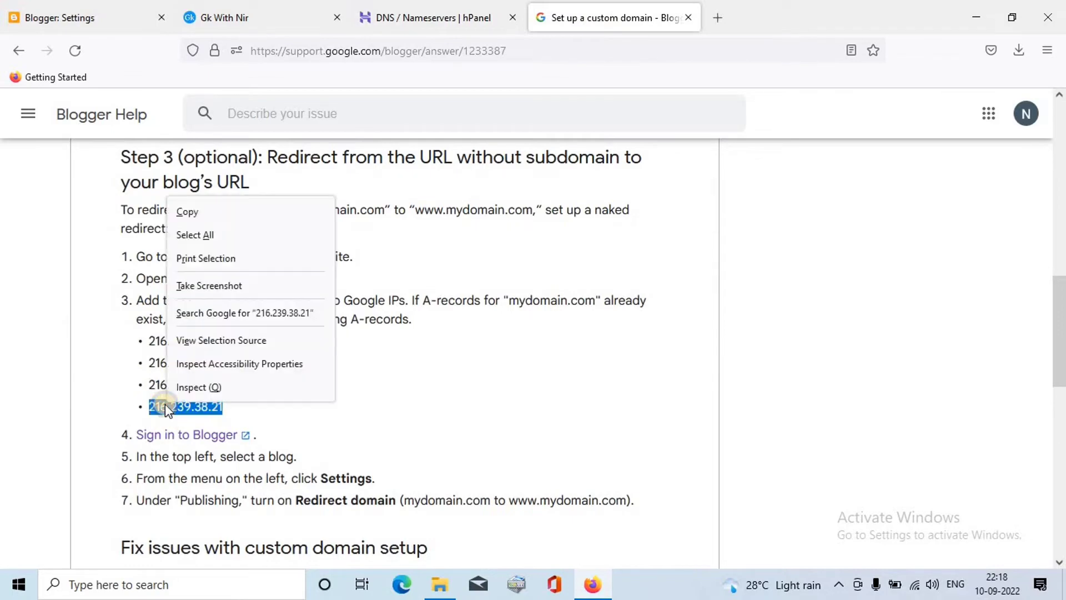
pyautogui.click(210, 220)
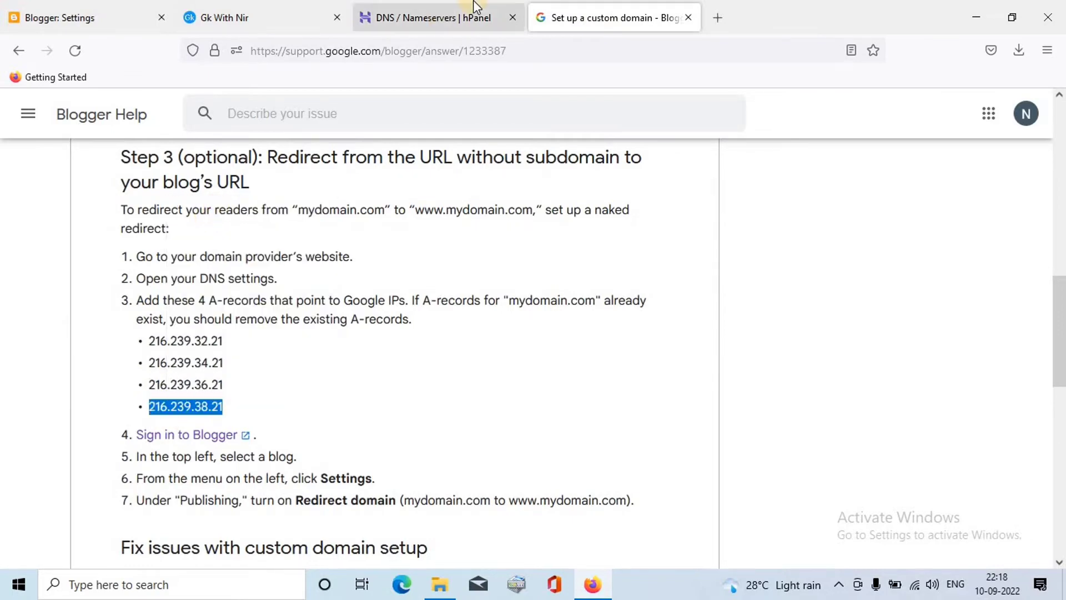
pyautogui.click(454, 21)
pyautogui.click(510, 152)
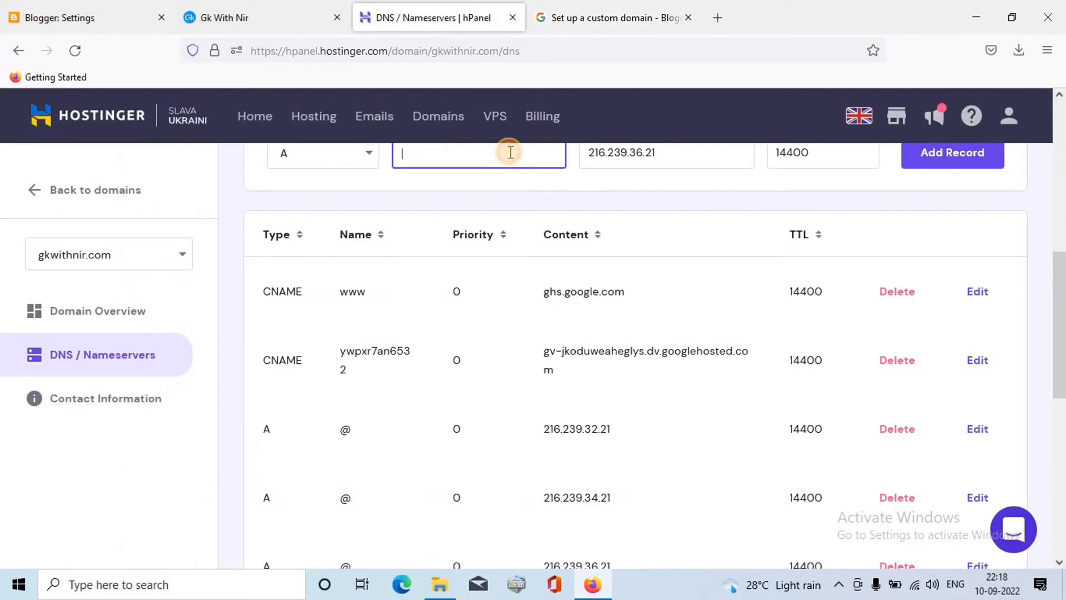
pyautogui.write('@')
pyautogui.tripleClick(693, 150)
pyautogui.hotkey('ctrl', 'v')
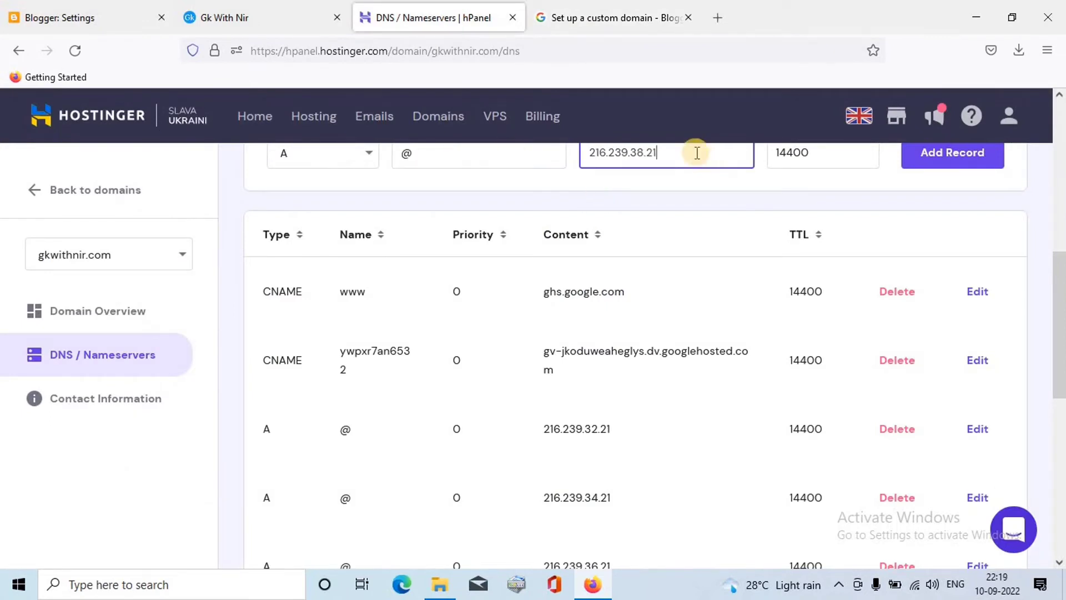
pyautogui.click(934, 153)
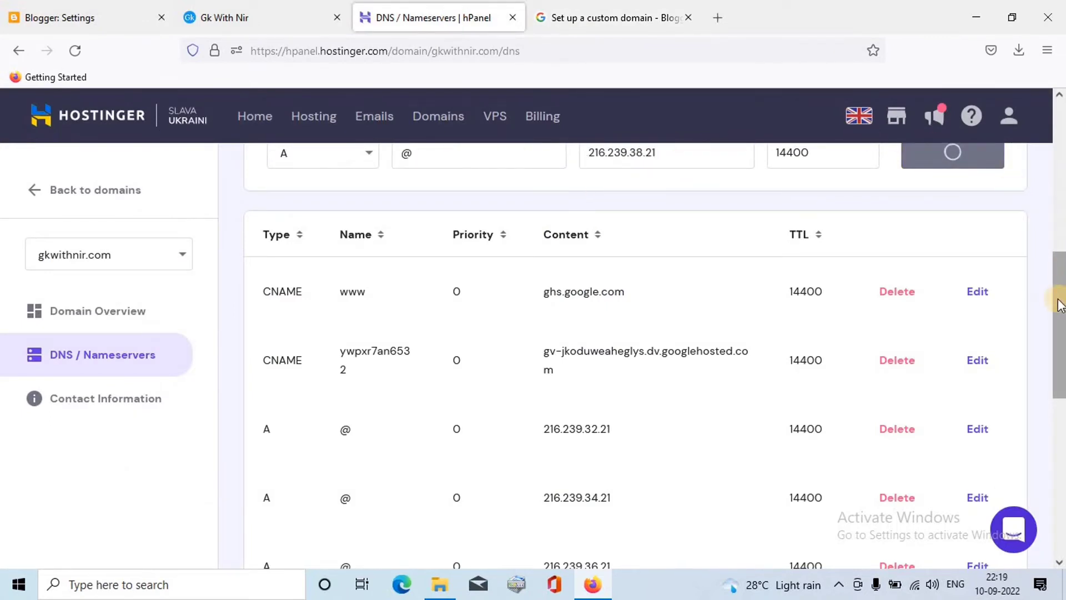
# Compare the CNAME and A records listed for gkwithnir.com in Hostinger with the IPs in the Blogger help article.
pyautogui.moveTo(1058, 304); pyautogui.dragTo(1049, 357)
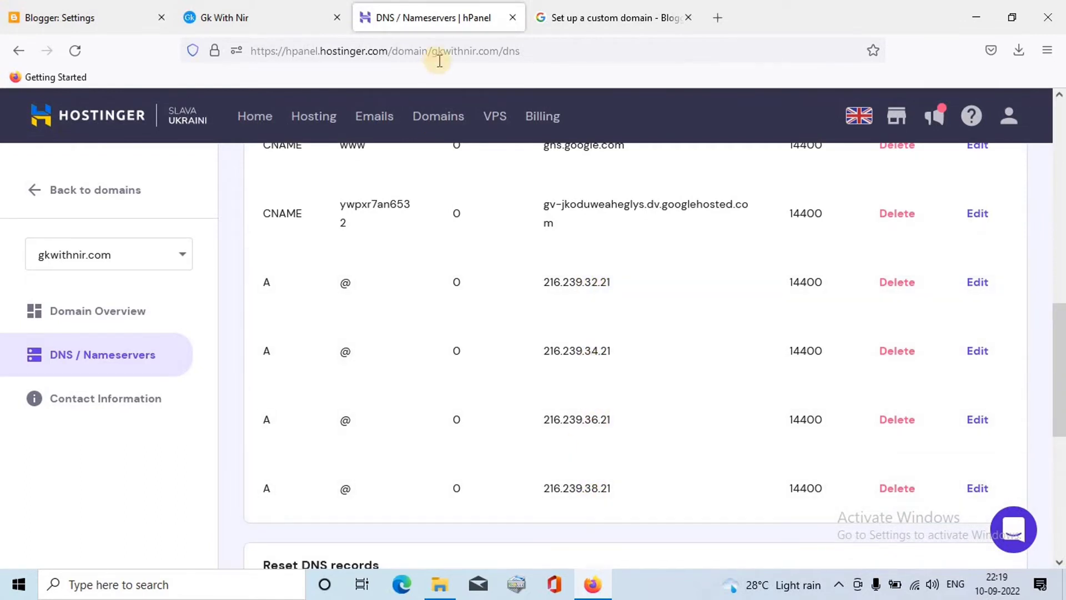
pyautogui.click(588, 15)
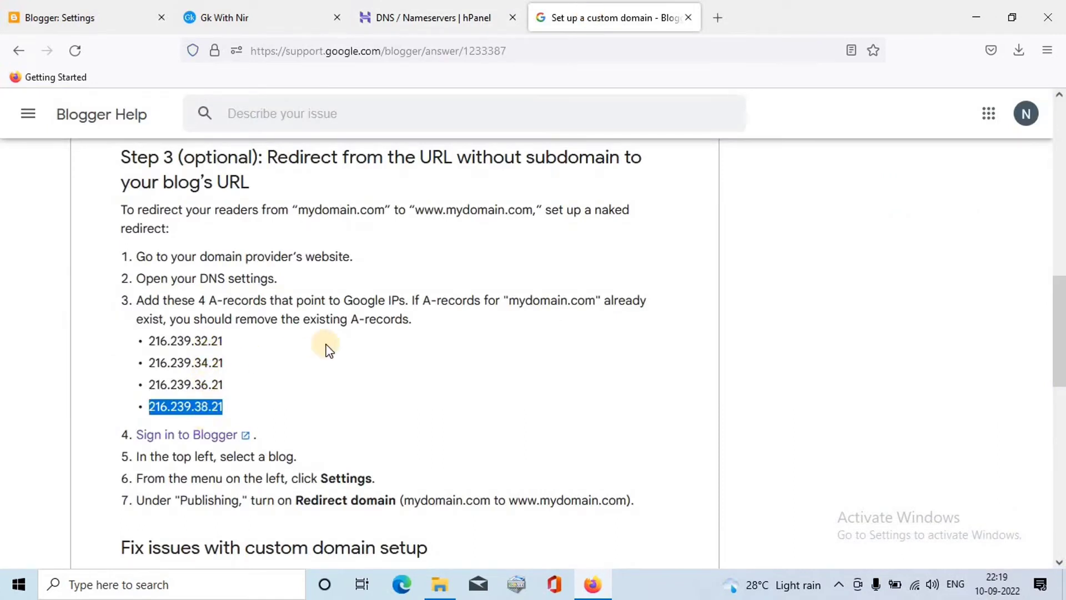
pyautogui.click(401, 11)
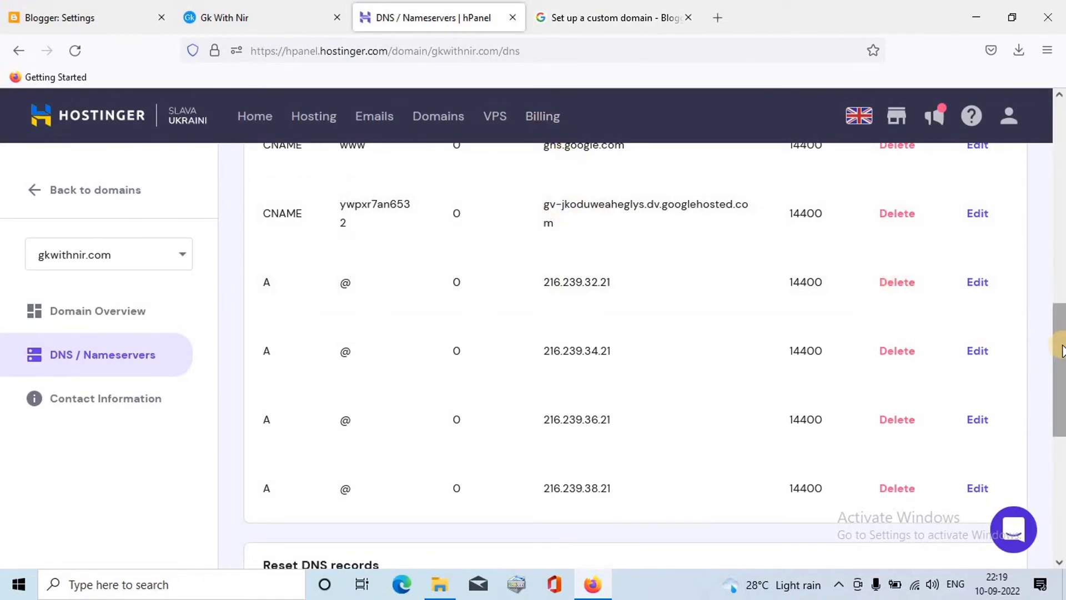
pyautogui.moveTo(1060, 347)
pyautogui.mouseDown()
pyautogui.moveTo(1054, 305)
pyautogui.moveTo(1048, 371)
pyautogui.moveTo(1050, 332)
pyautogui.mouseUp()
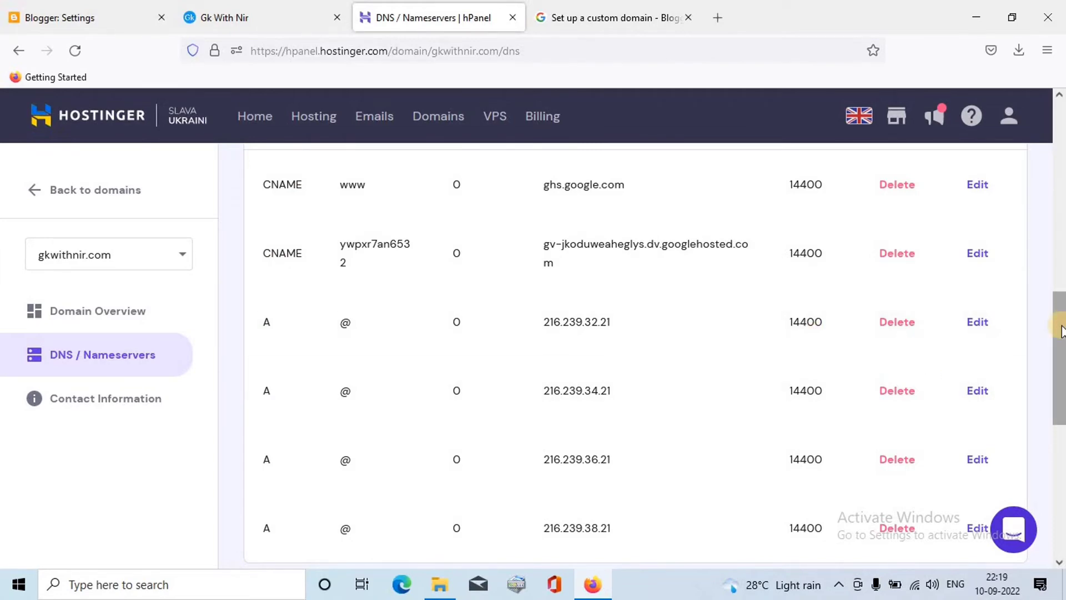
pyautogui.moveTo(1059, 330); pyautogui.dragTo(1052, 184)
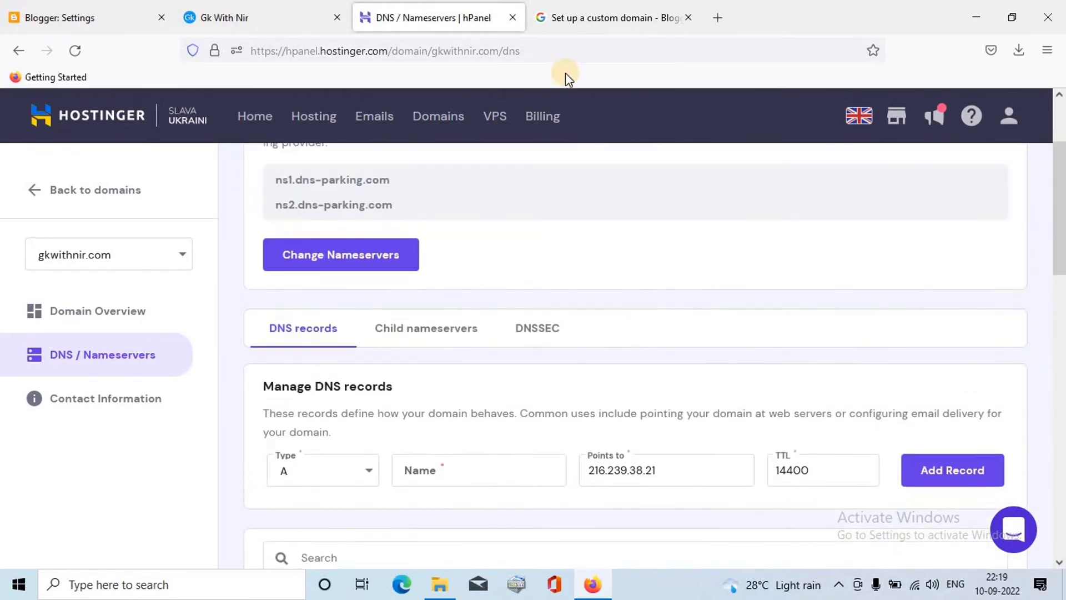
pyautogui.click(90, 10)
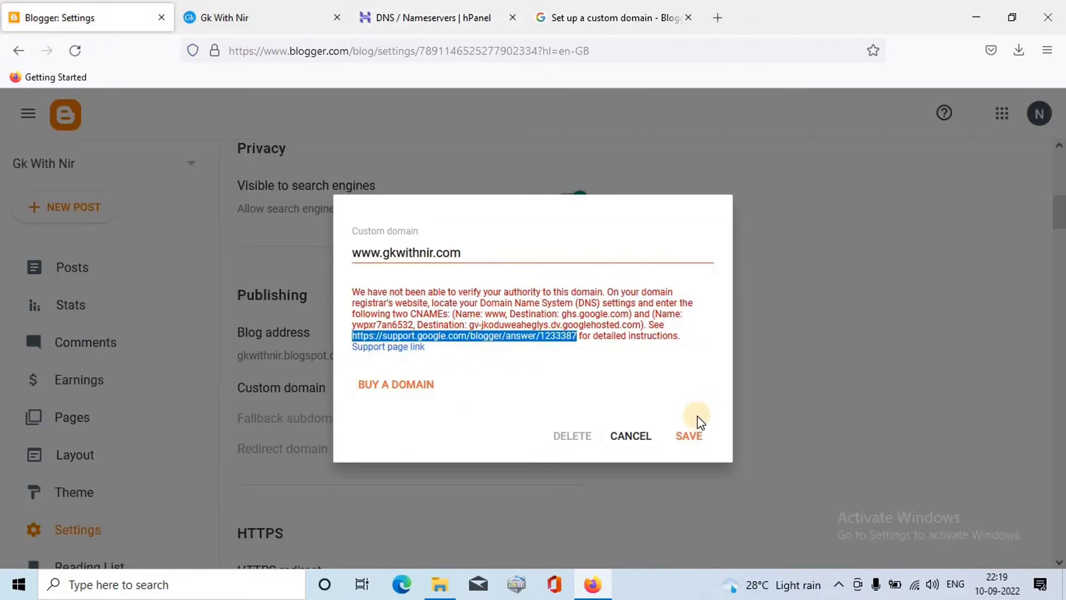
pyautogui.click(690, 435)
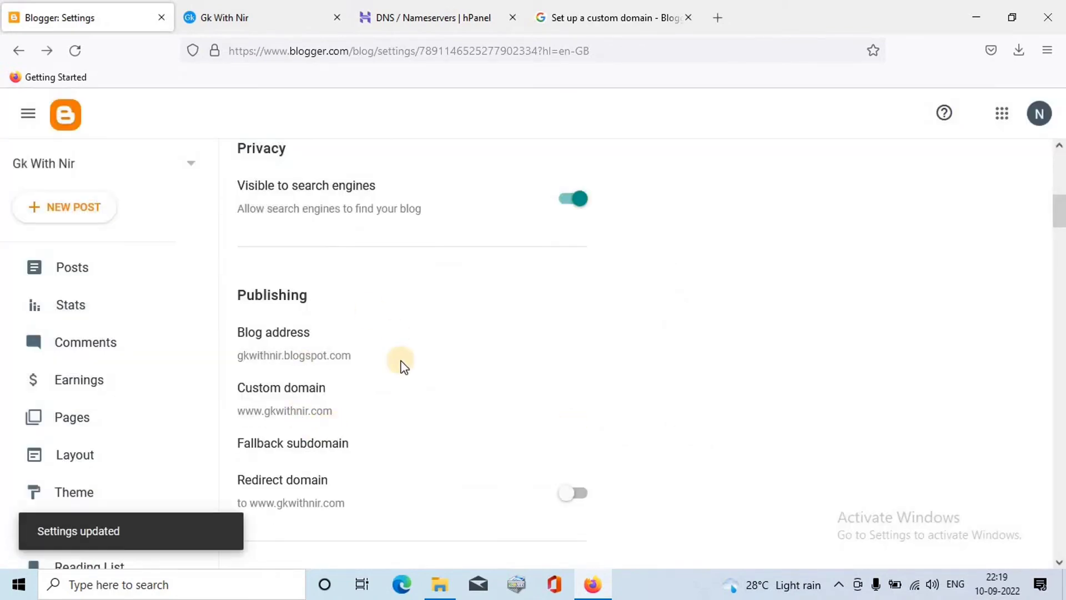
pyautogui.click(577, 492)
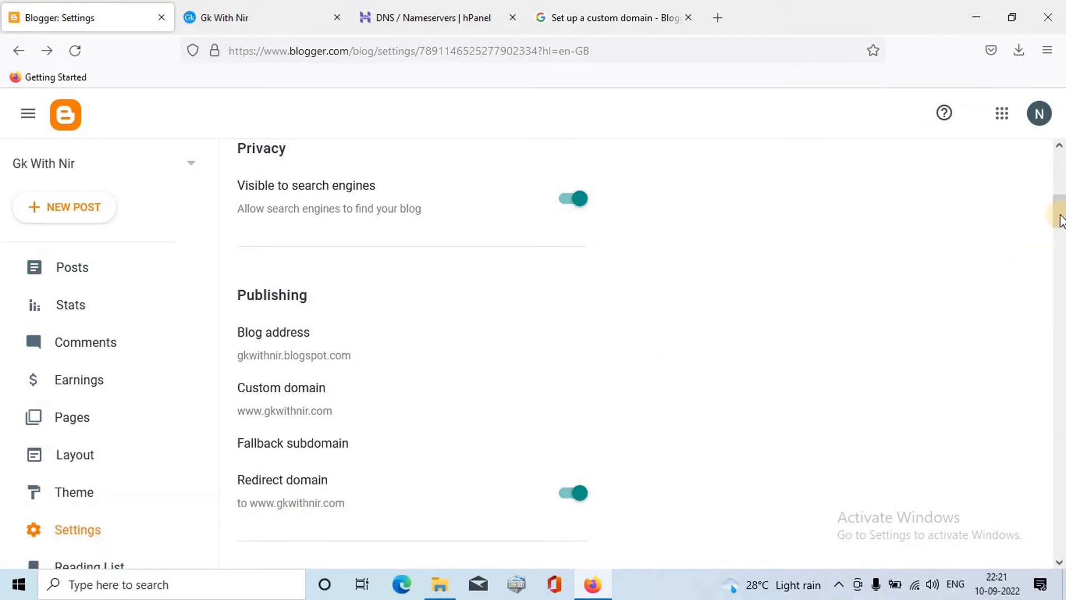
# Turn on HTTPS availability for the blog and close the help article and Hostinger DNS pages.
pyautogui.moveTo(1061, 222); pyautogui.dragTo(1060, 243)
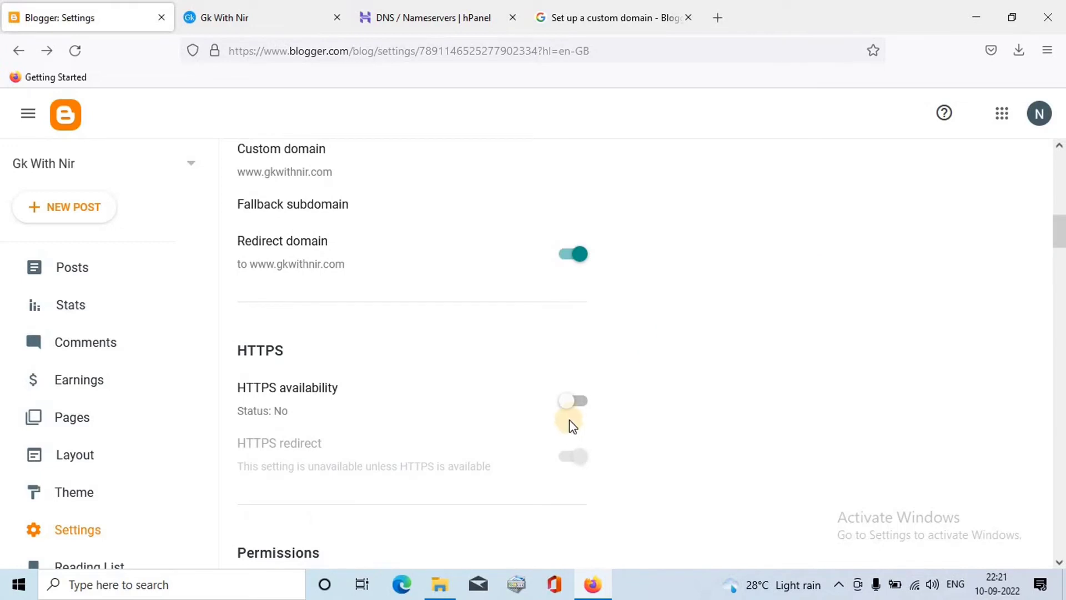
pyautogui.click(581, 406)
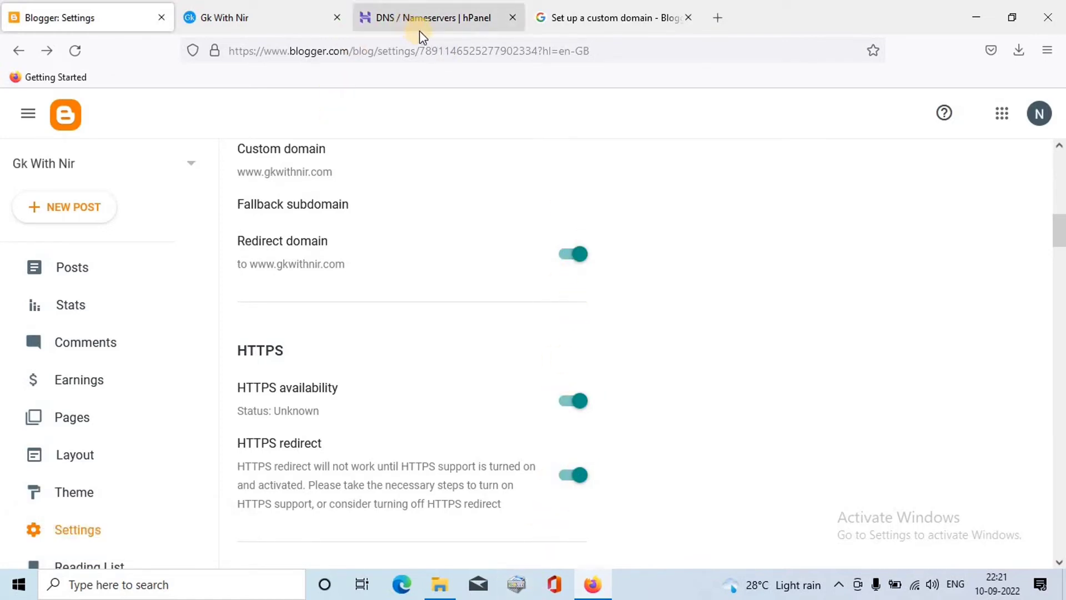
pyautogui.click(690, 17)
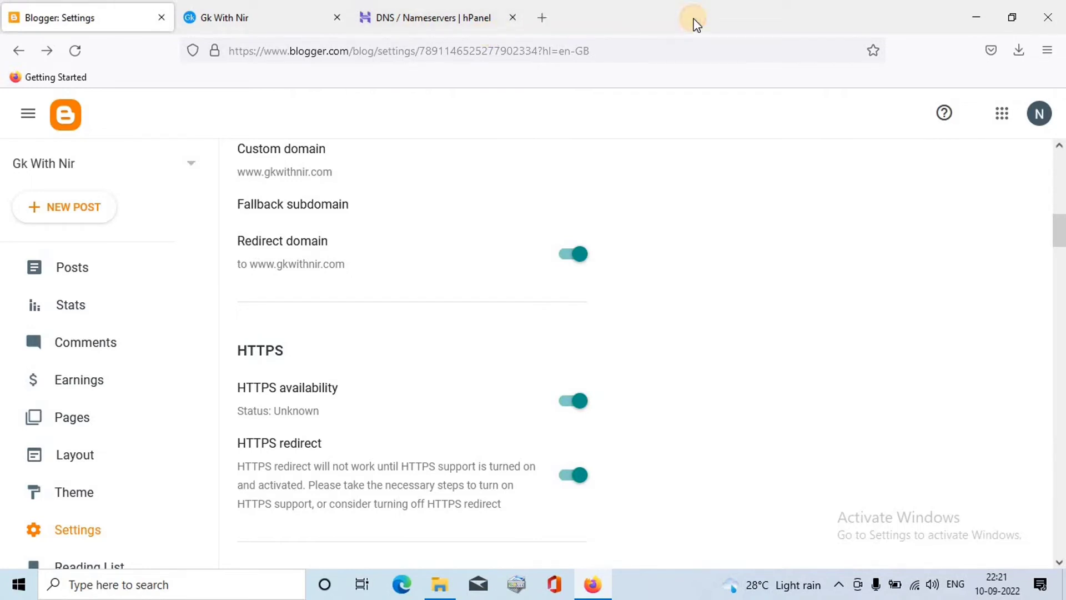
pyautogui.click(512, 18)
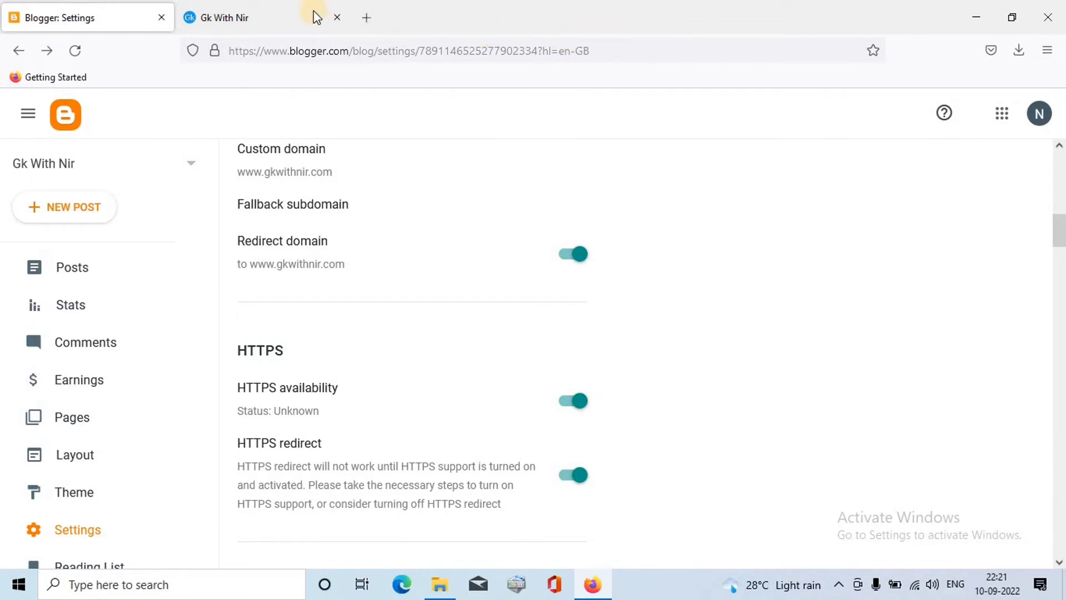
# Reload the blog page to test the custom domain and check the HTTPS availability status in the Blogger settings.
pyautogui.click(295, 17)
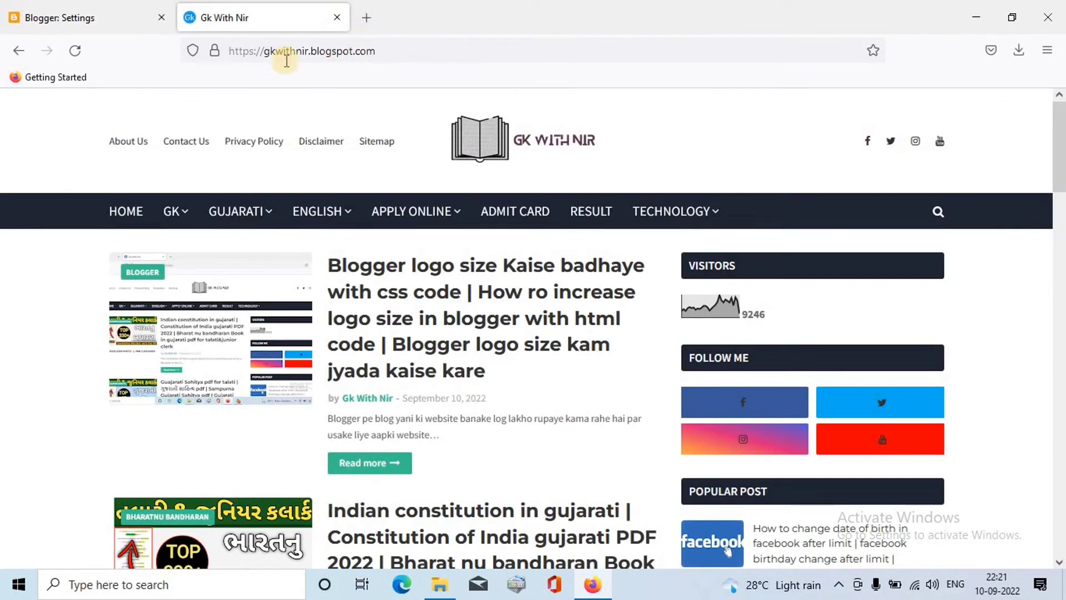
pyautogui.click(75, 53)
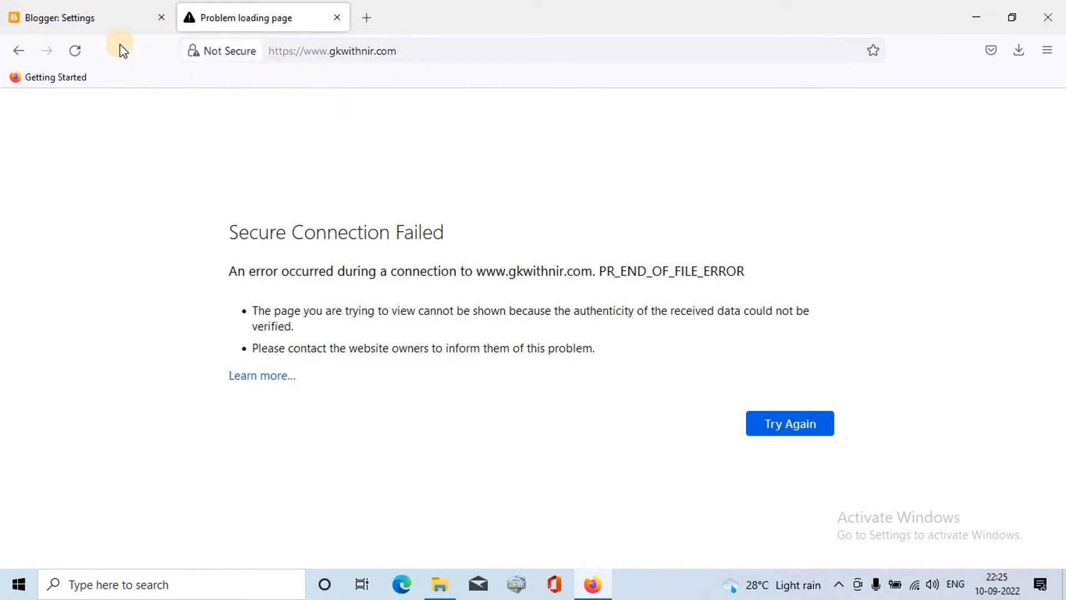
pyautogui.click(114, 31)
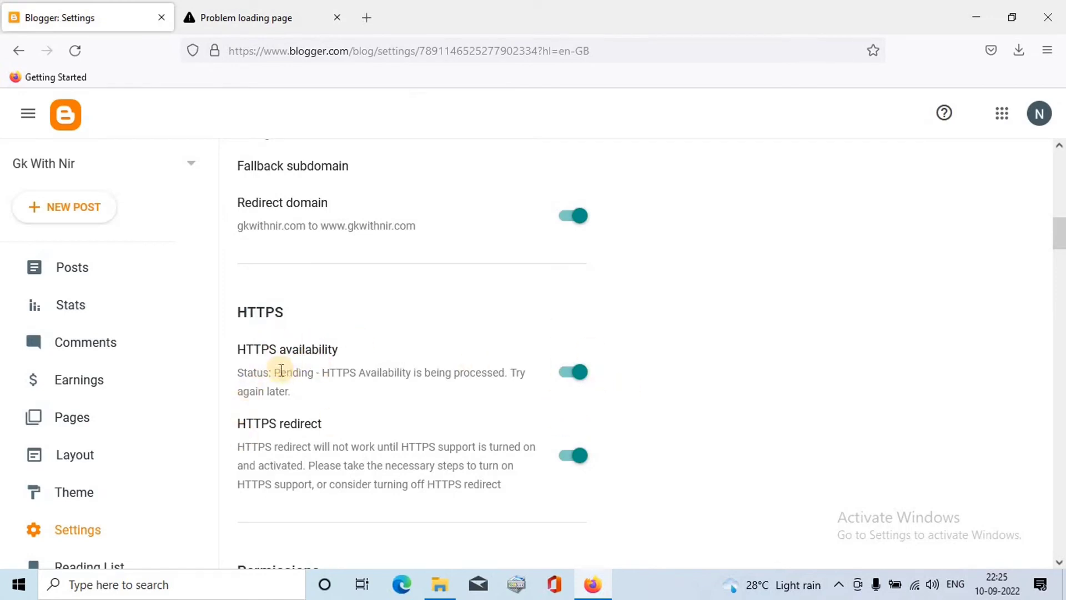
pyautogui.moveTo(273, 370); pyautogui.dragTo(324, 374)
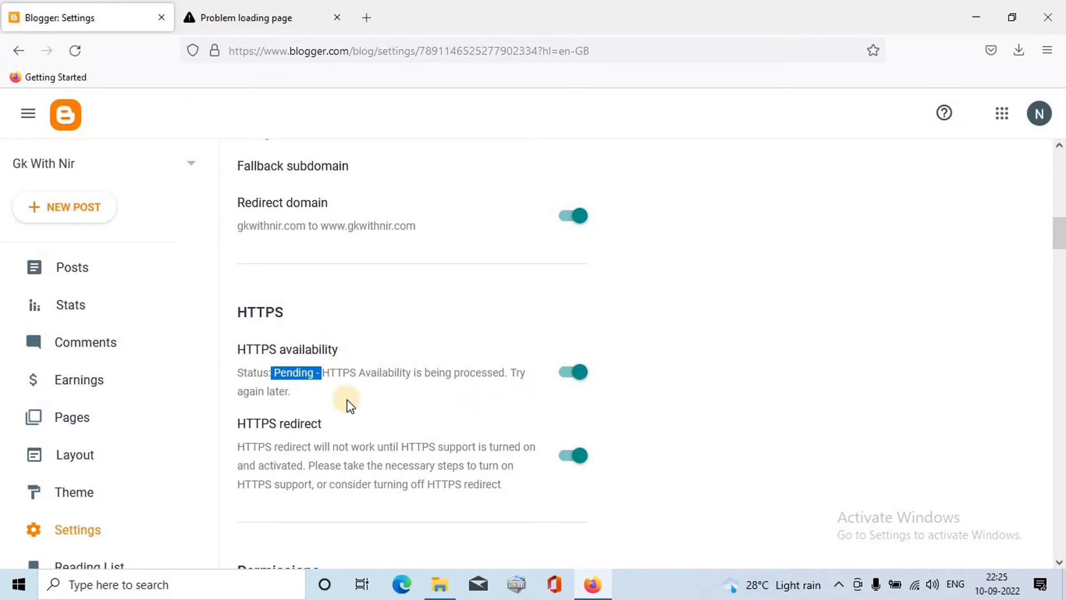
pyautogui.click(298, 20)
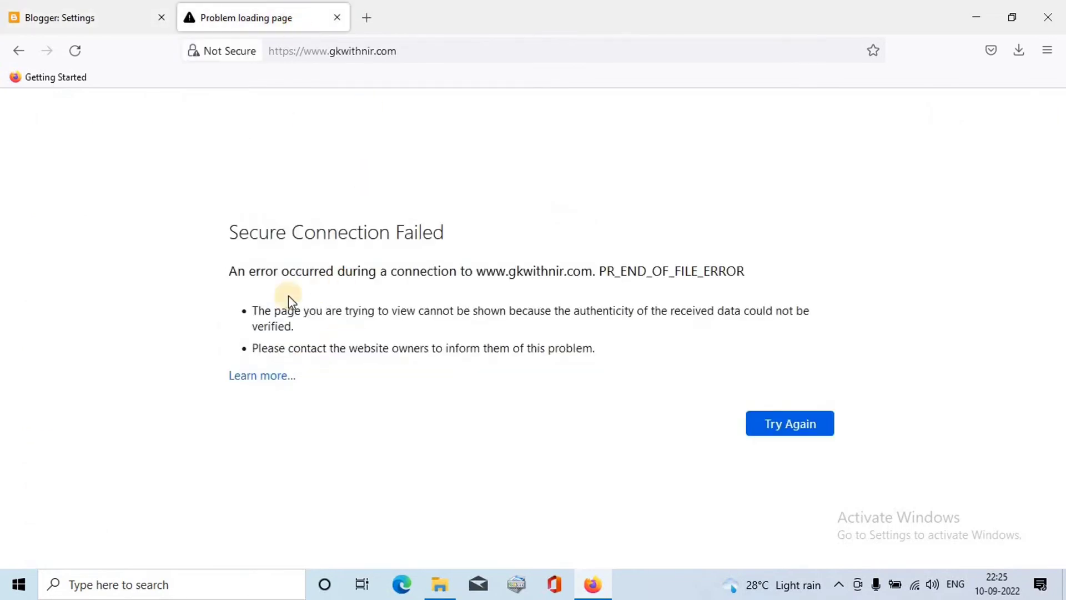
pyautogui.click(88, 5)
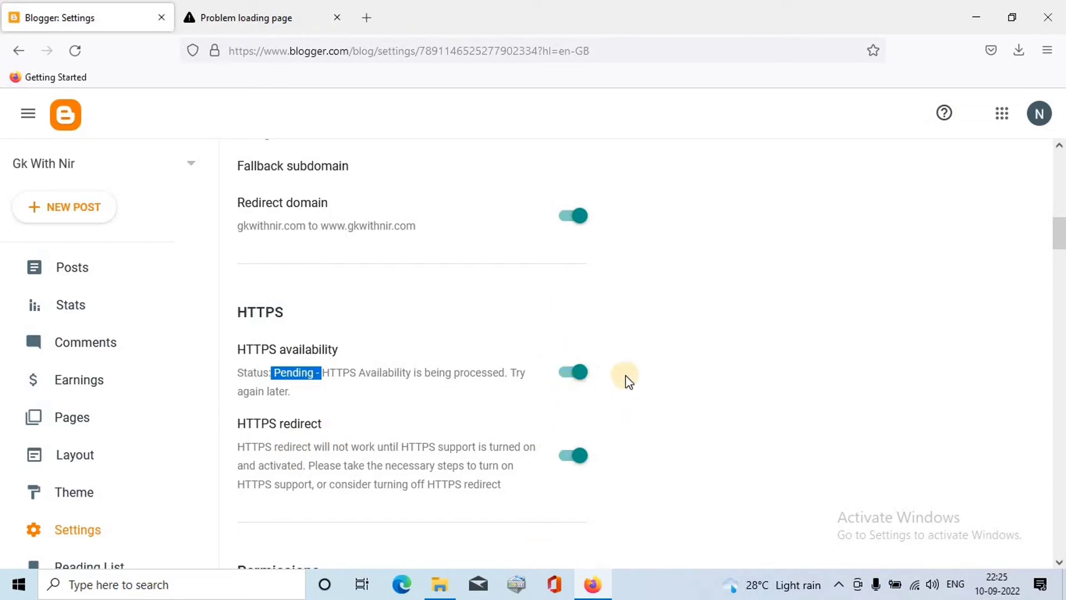
pyautogui.click(246, 22)
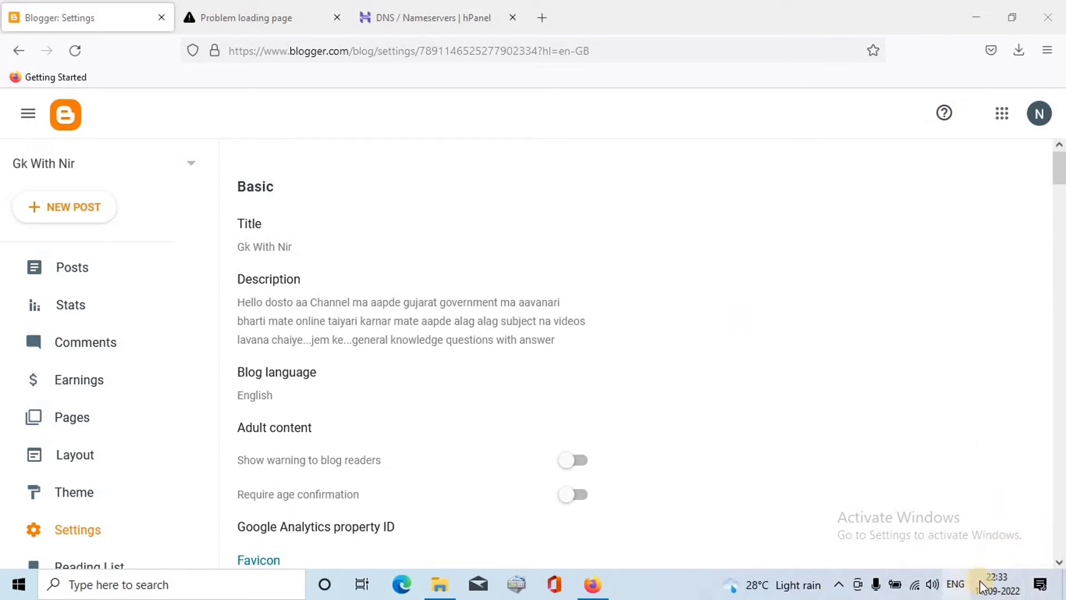
# Reload the Blogger settings and recheck the status of HTTPS availability and HTTPS redirect.
pyautogui.moveTo(1008, 582)
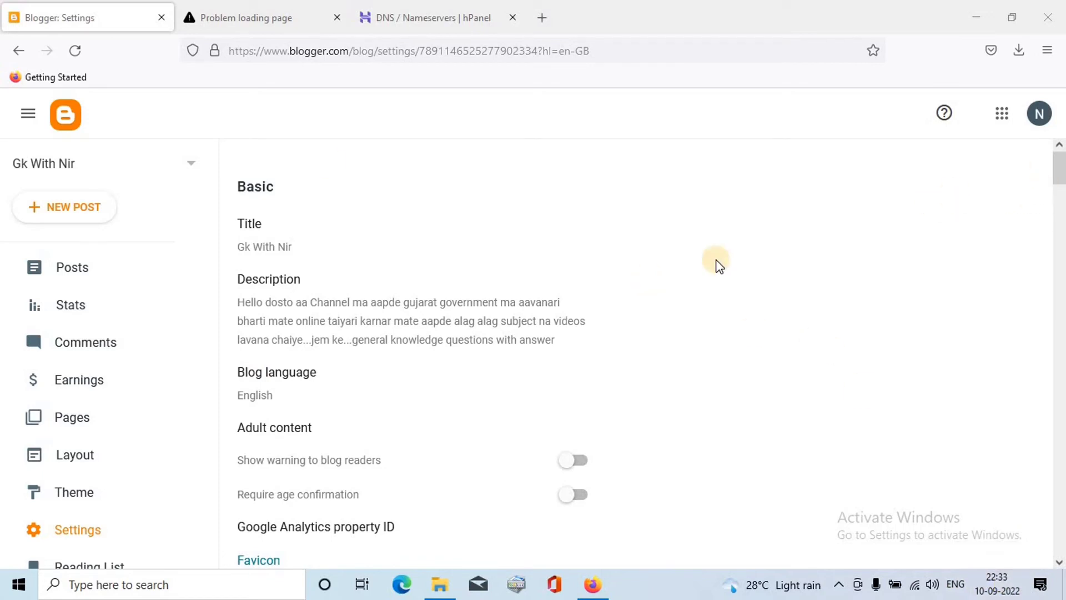
pyautogui.click(85, 47)
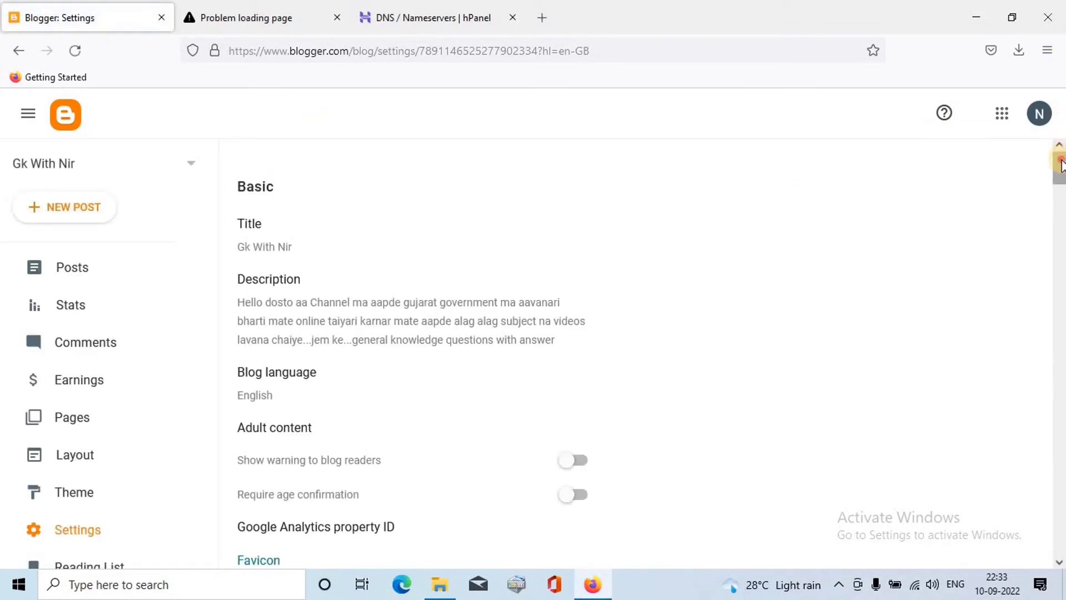
pyautogui.moveTo(1061, 164); pyautogui.dragTo(1060, 231)
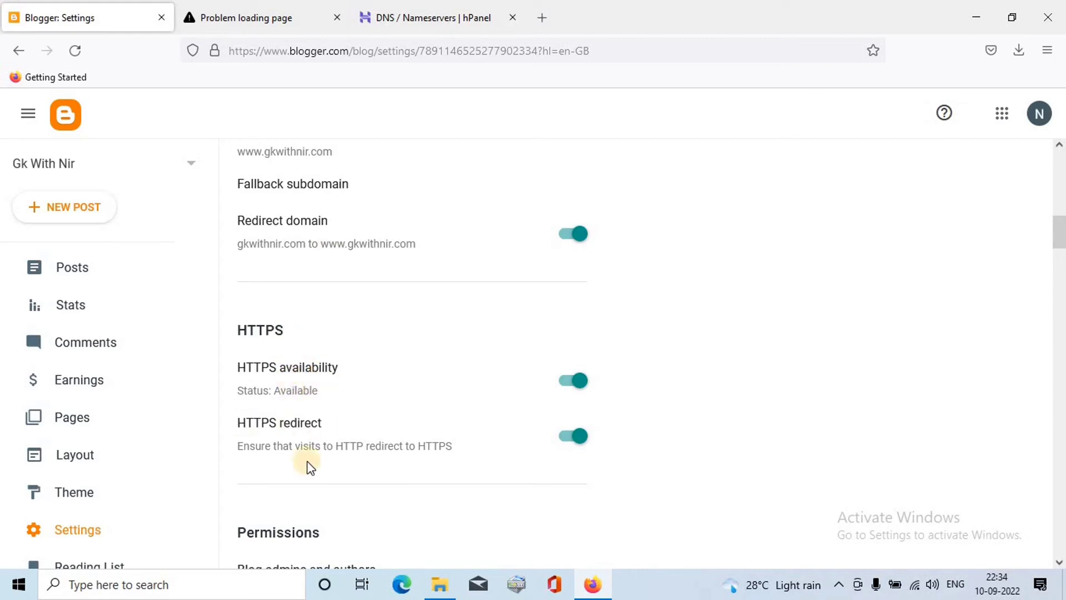
pyautogui.click(274, 16)
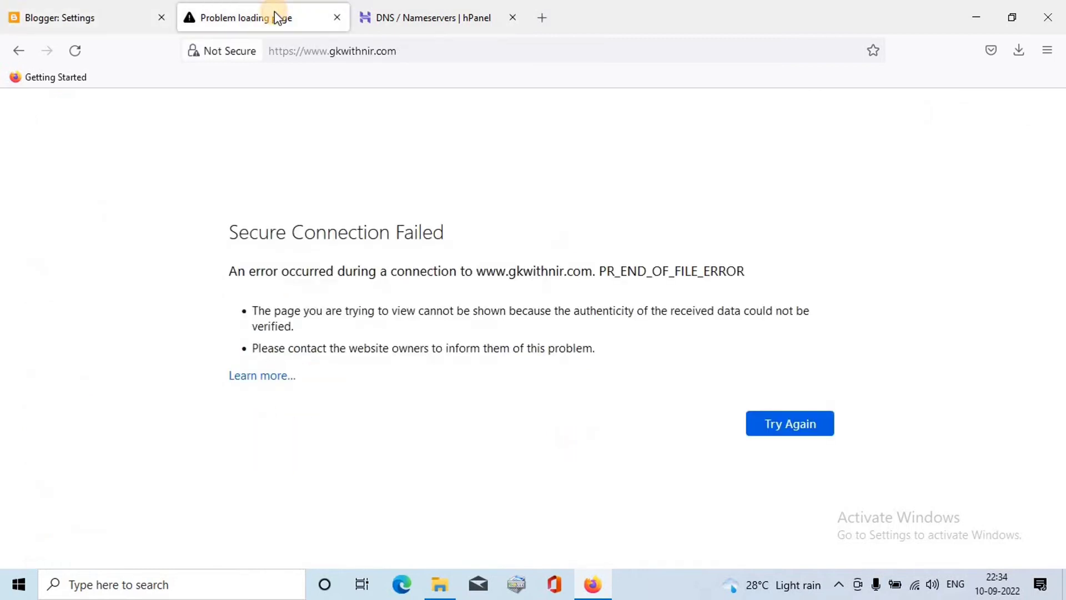
pyautogui.click(74, 51)
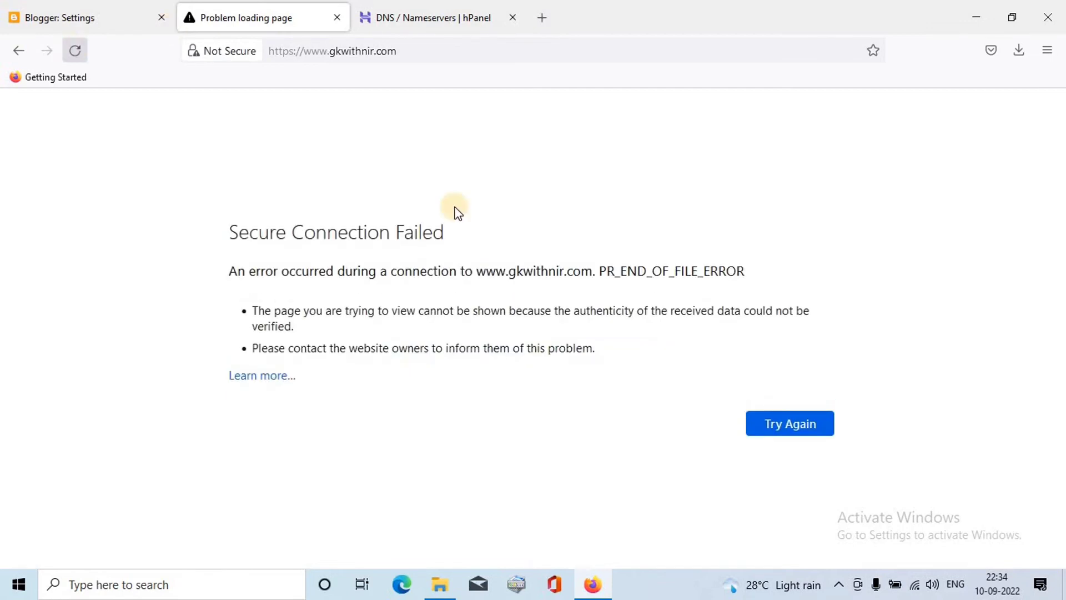
pyautogui.click(71, 13)
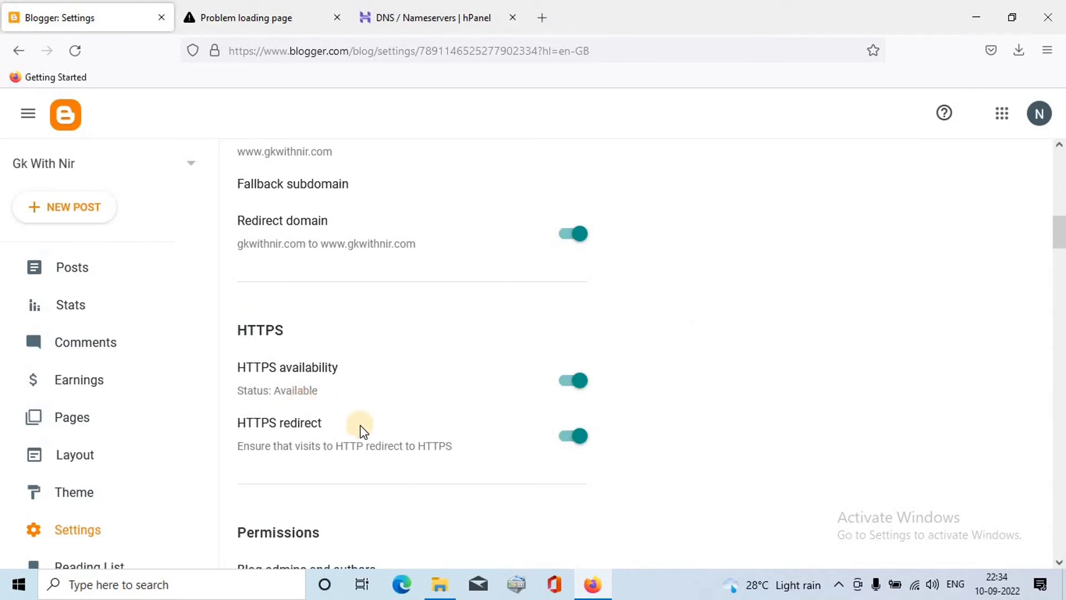
pyautogui.click(277, 19)
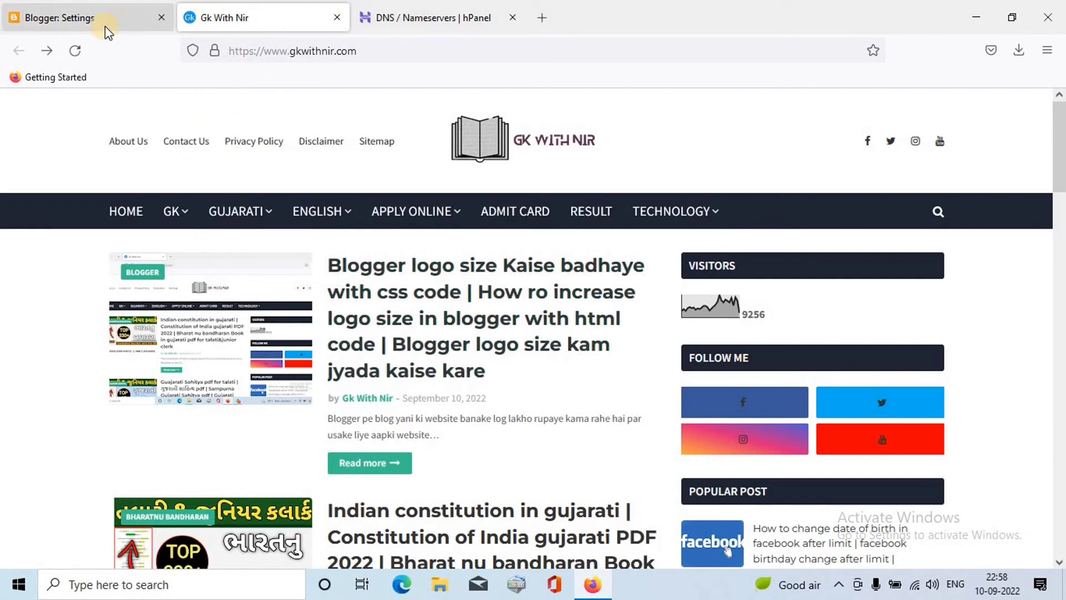
pyautogui.click(214, 50)
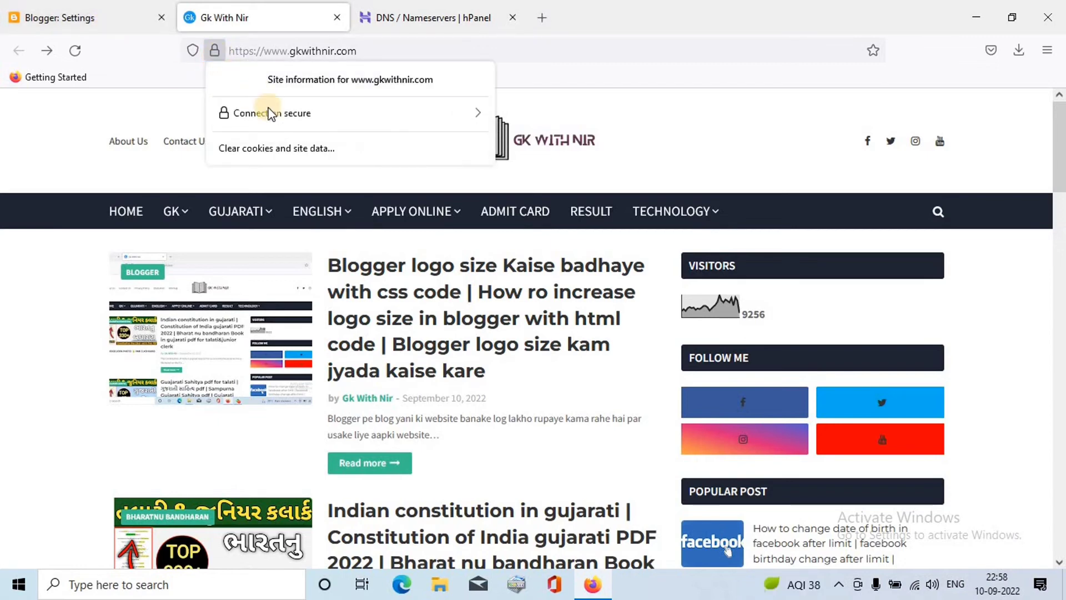
pyautogui.click(357, 113)
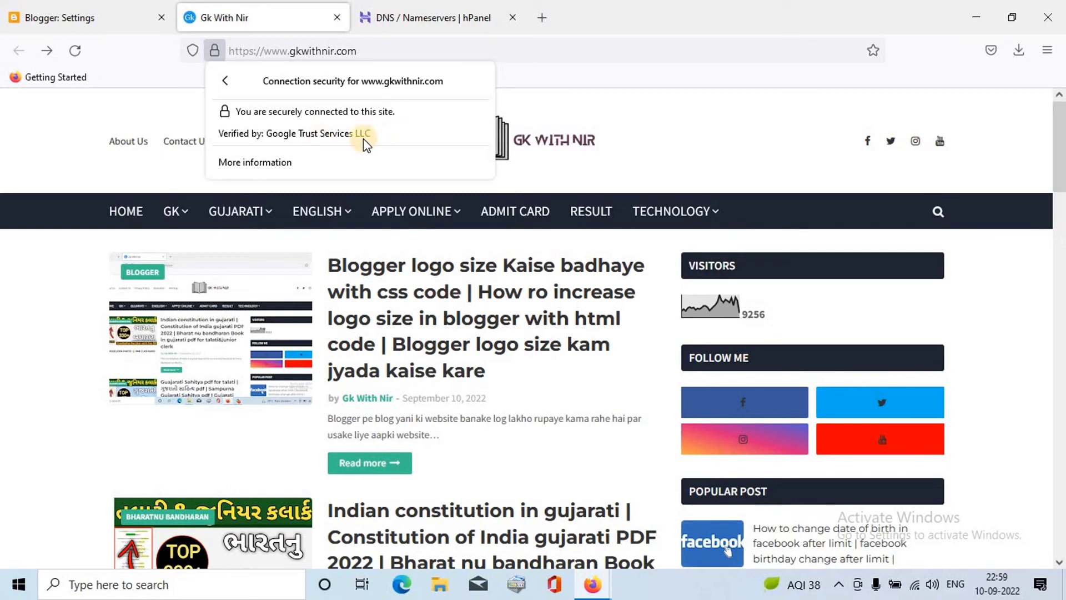
pyautogui.click(63, 101)
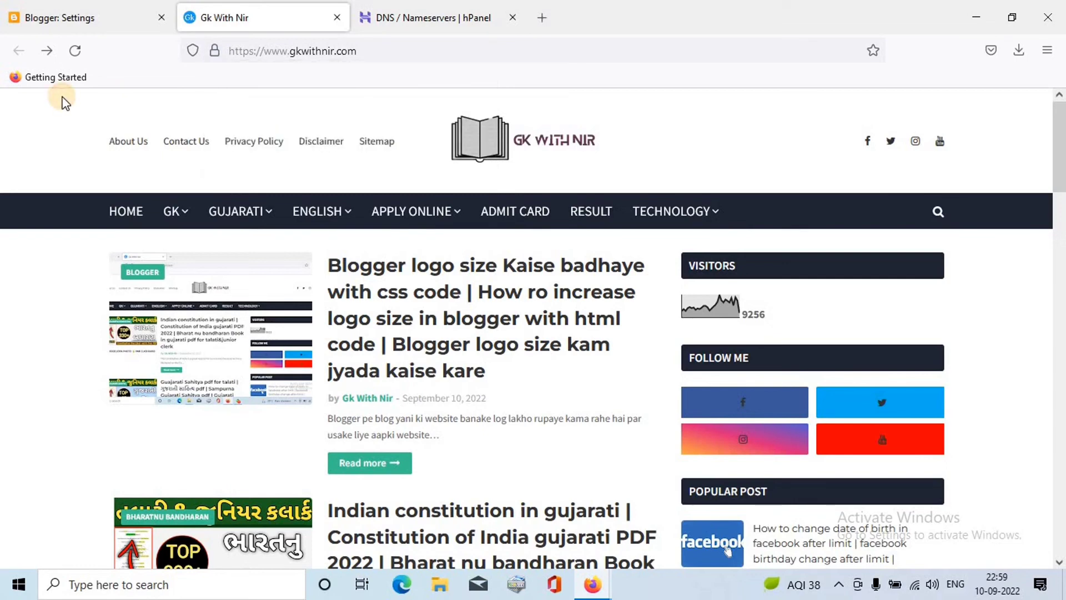
# Review the redirect and HTTPS options in the Blogger settings and reload the blog's home page.
pyautogui.click(108, 25)
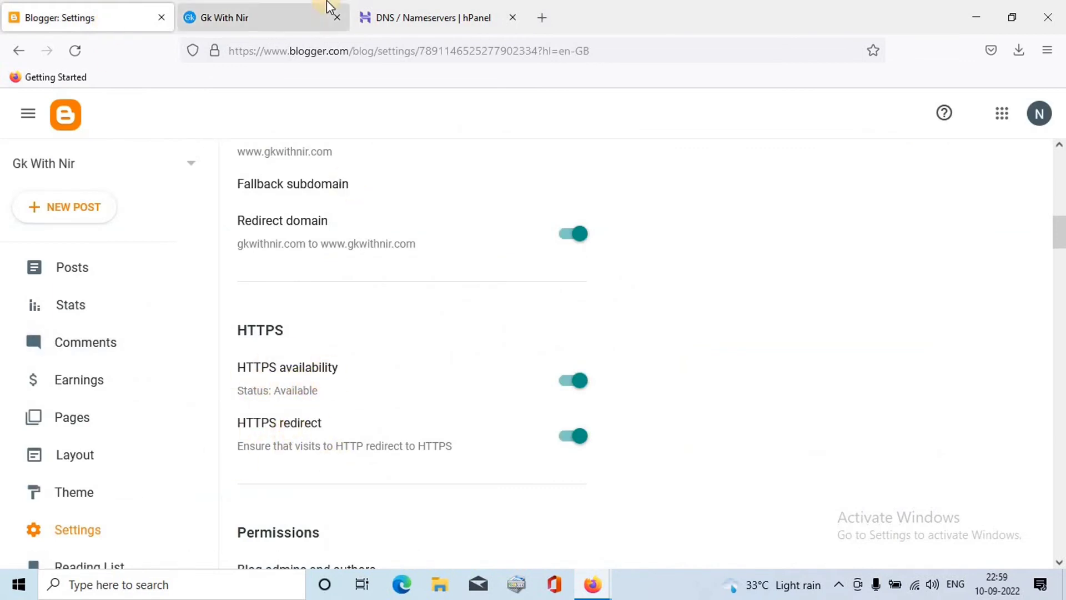
pyautogui.click(262, 17)
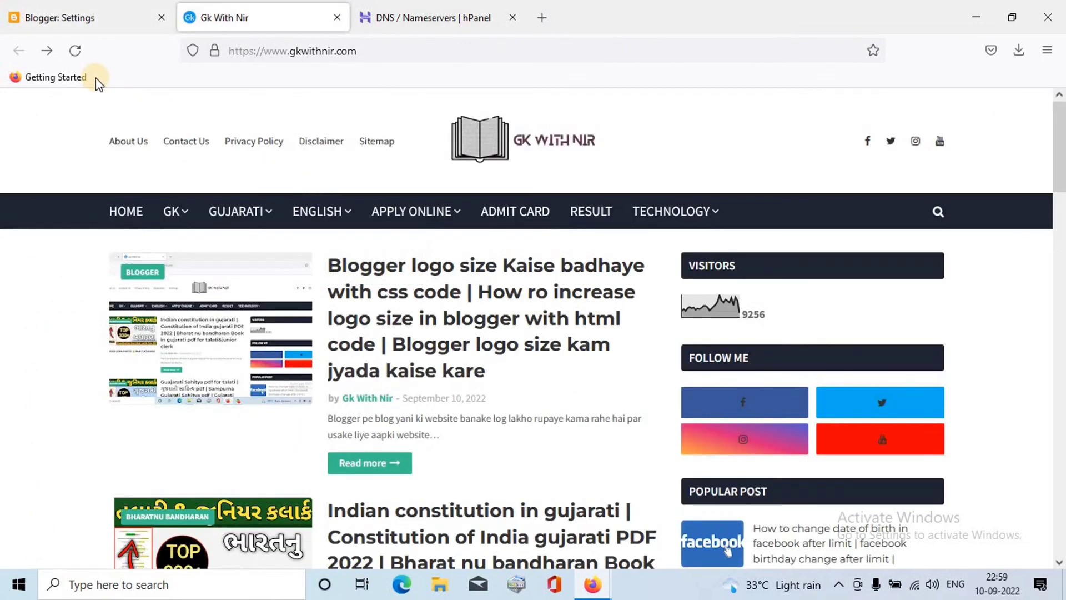
pyautogui.click(75, 50)
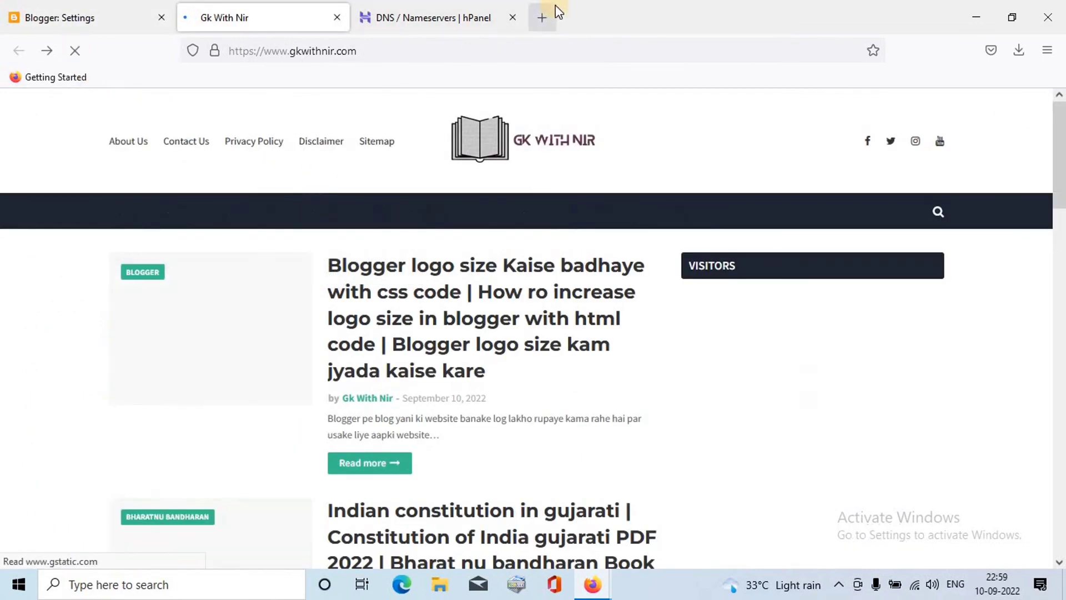
# Review the CNAME and A records of gkwithnir.com in Hostinger and close the DNS page.
pyautogui.click(442, 29)
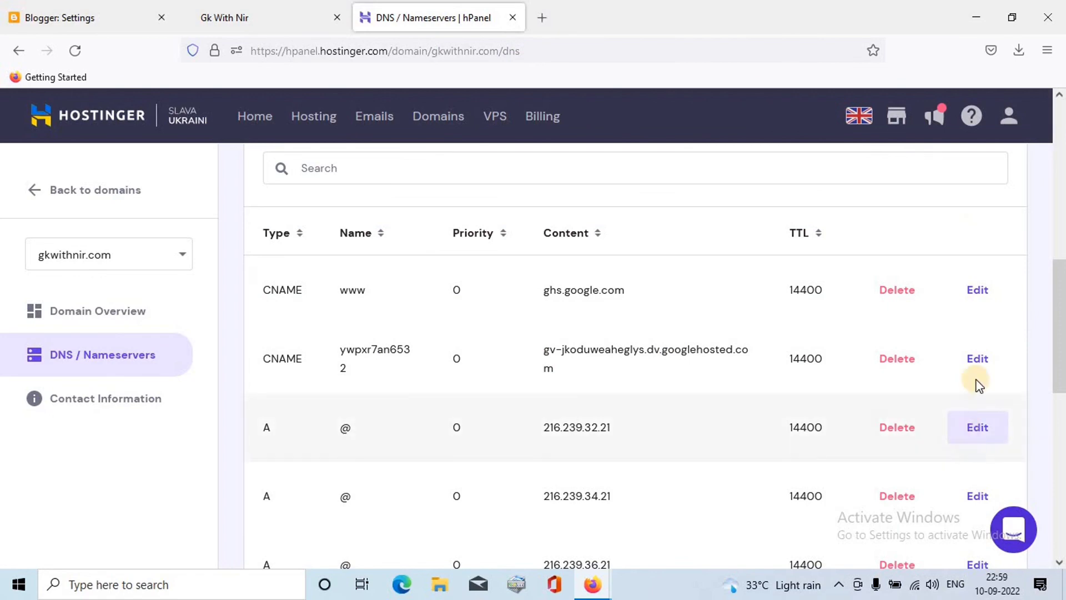
pyautogui.click(512, 13)
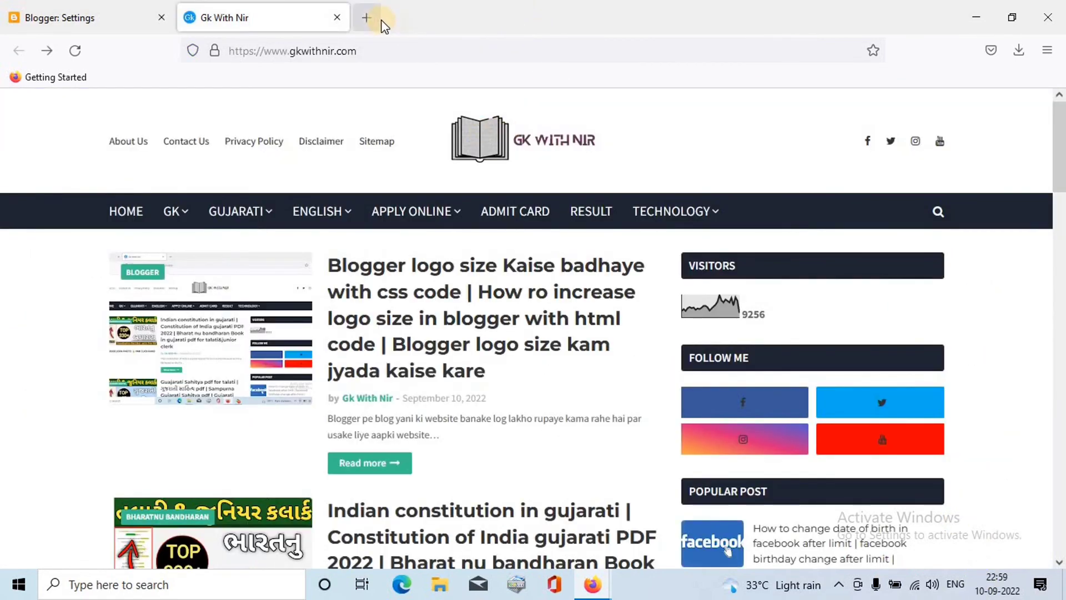
# Open gkwithnir.blogspot.com in a new tab to test its redirect to the custom domain, and recheck the Blogger domain settings.
pyautogui.click(374, 18)
pyautogui.click(354, 49)
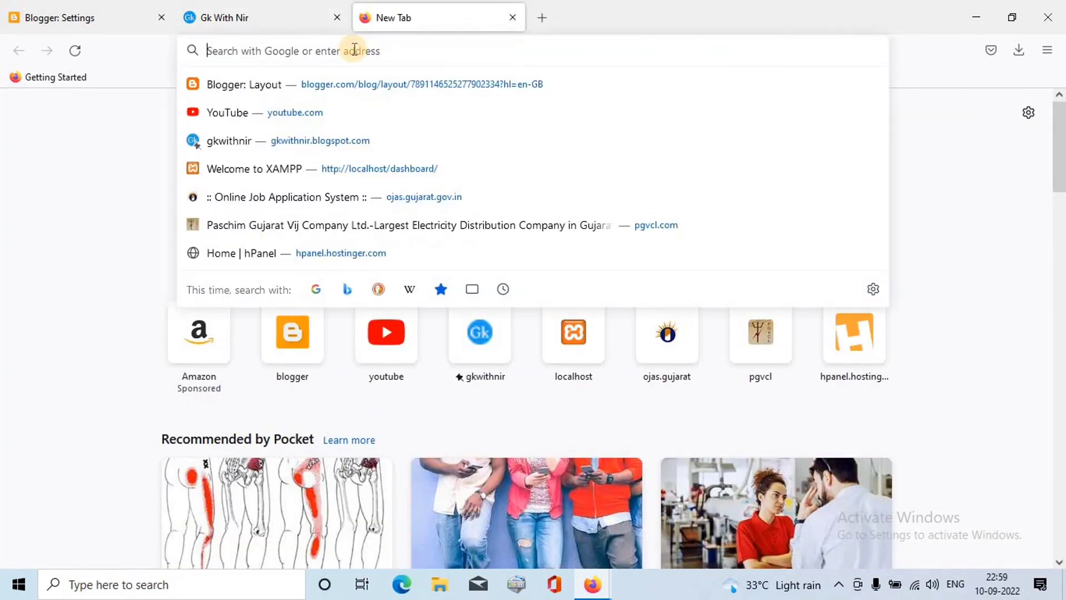
pyautogui.write('g')
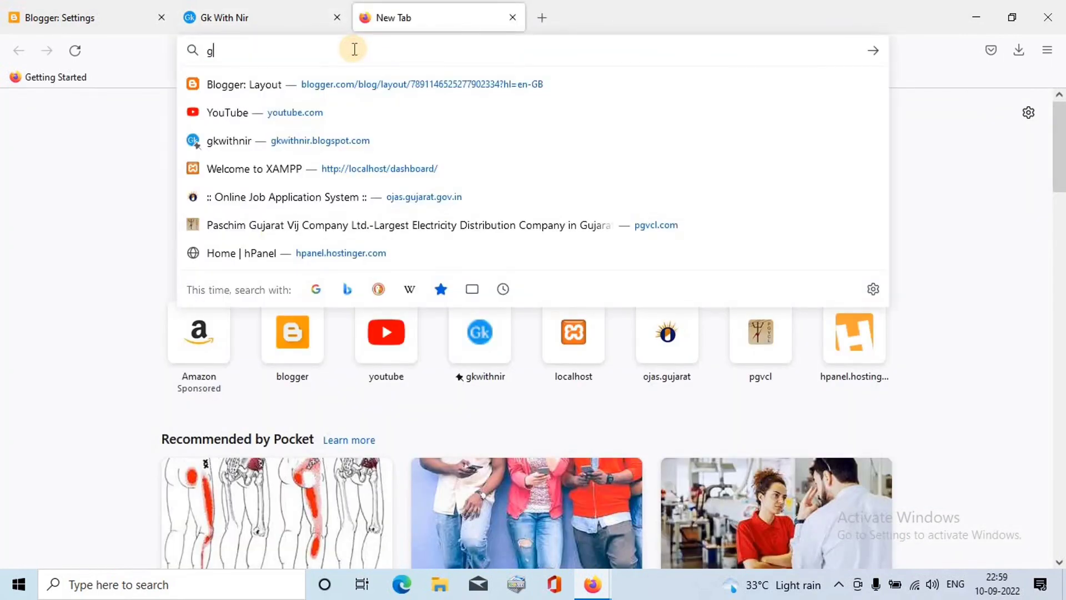
pyautogui.write('kwithnir.blogspo')
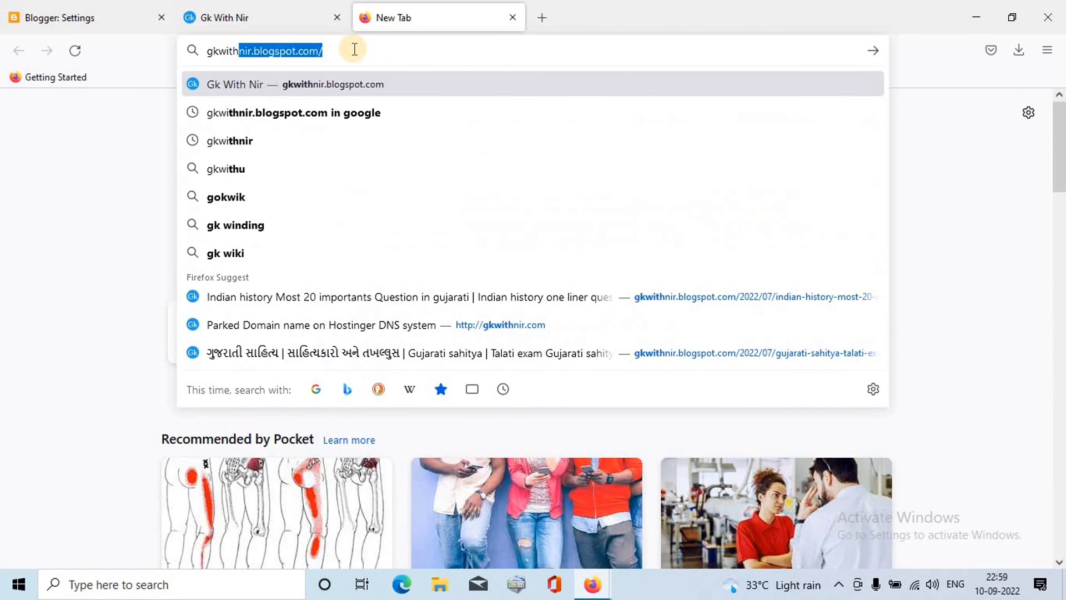
pyautogui.write('t.co')
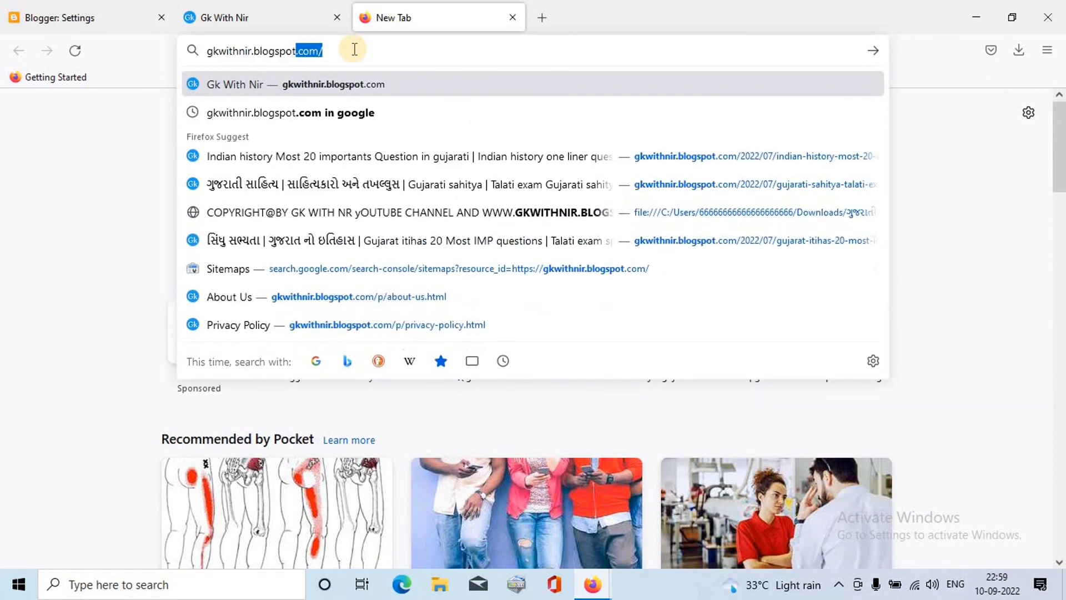
pyautogui.write('m')
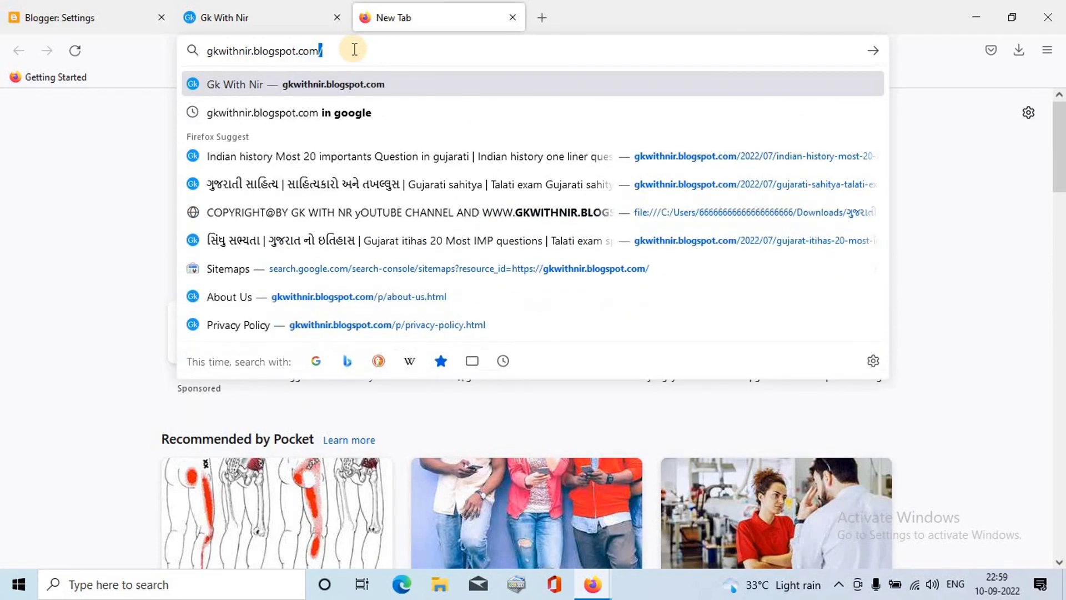
pyautogui.press('Return')
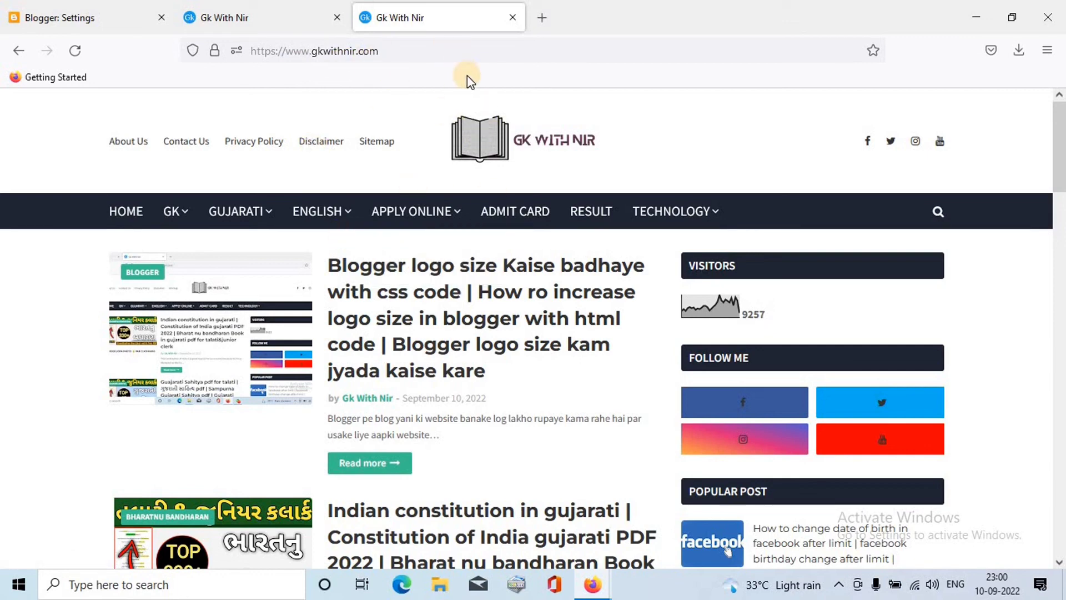
pyautogui.click(113, 13)
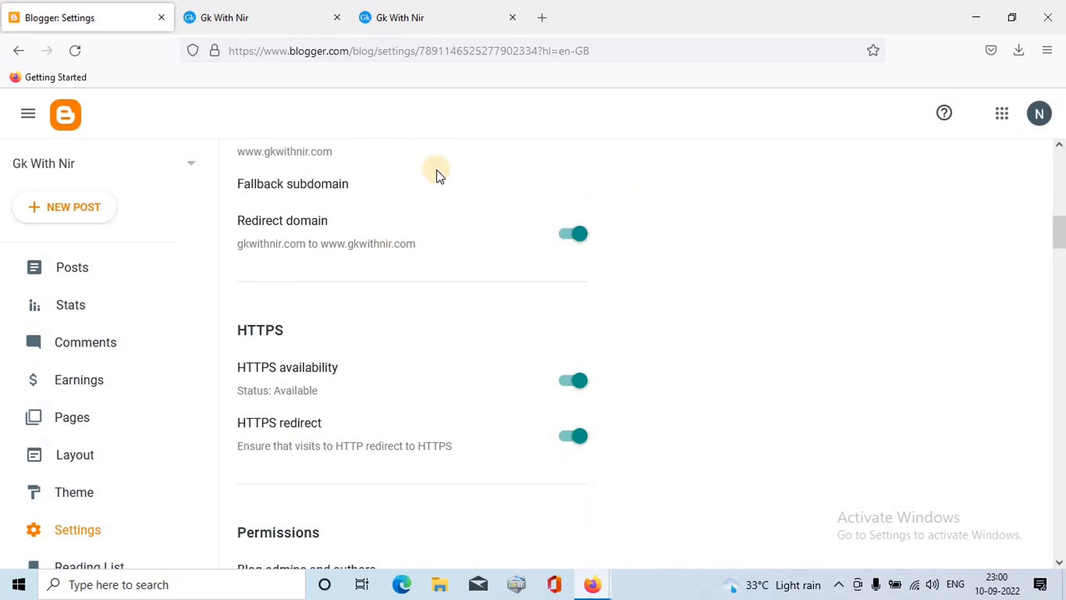
pyautogui.click(287, 8)
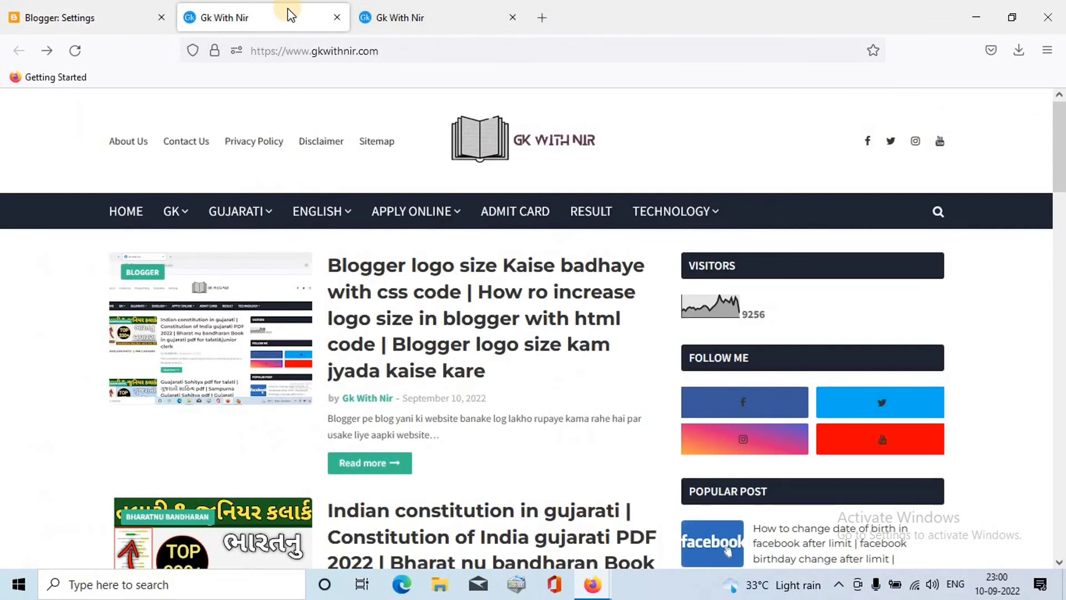